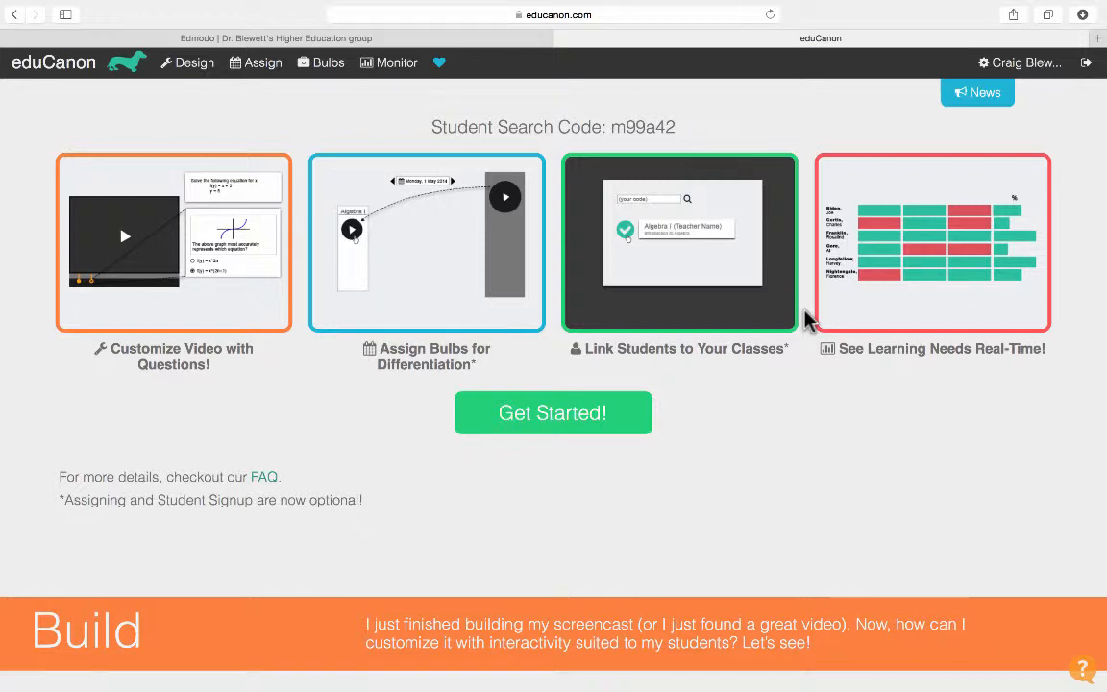
- Start building a new bulb and title it "Bring on the learning revolution"
click(584, 415)
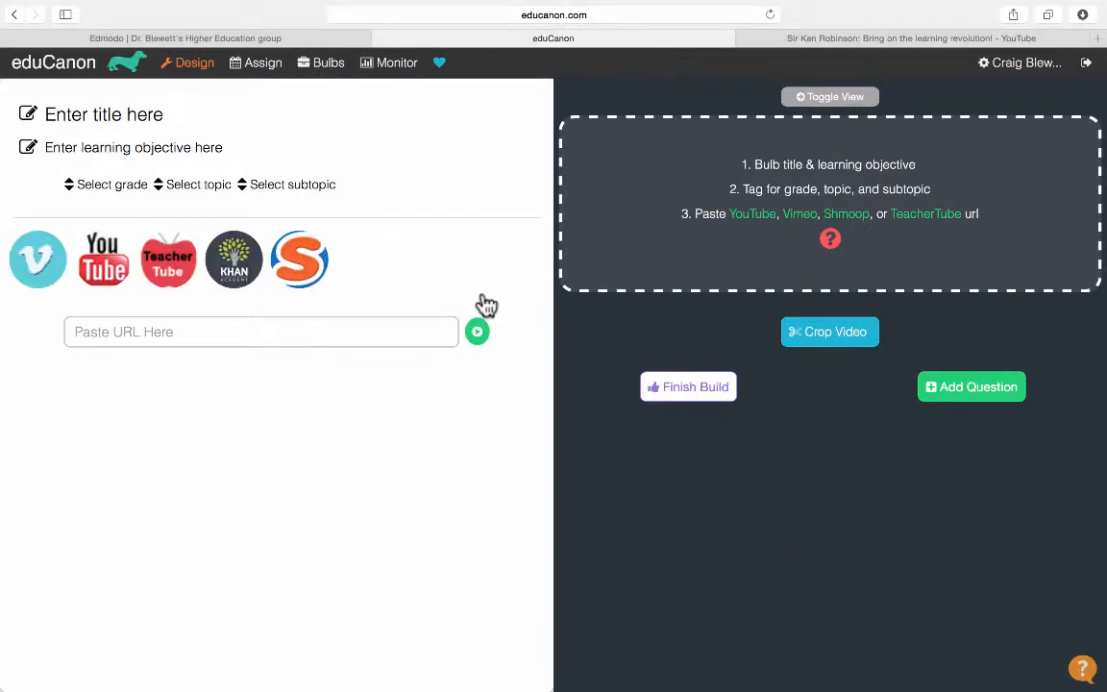
click(119, 112)
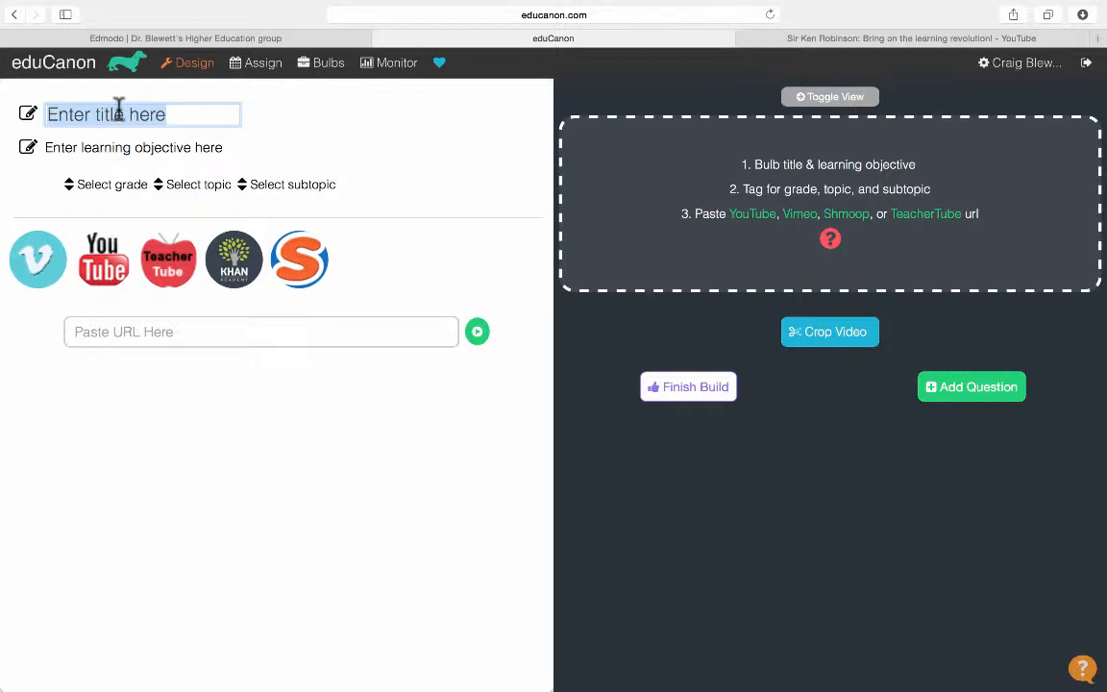
key(BackSpace)
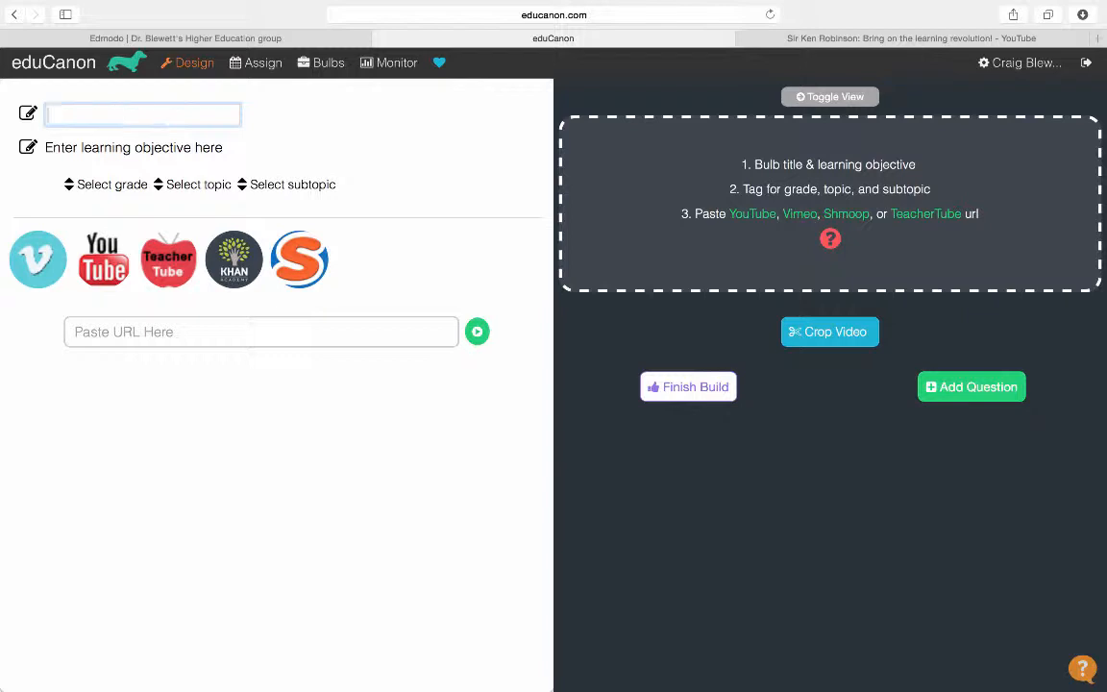
text(Bring on the le)
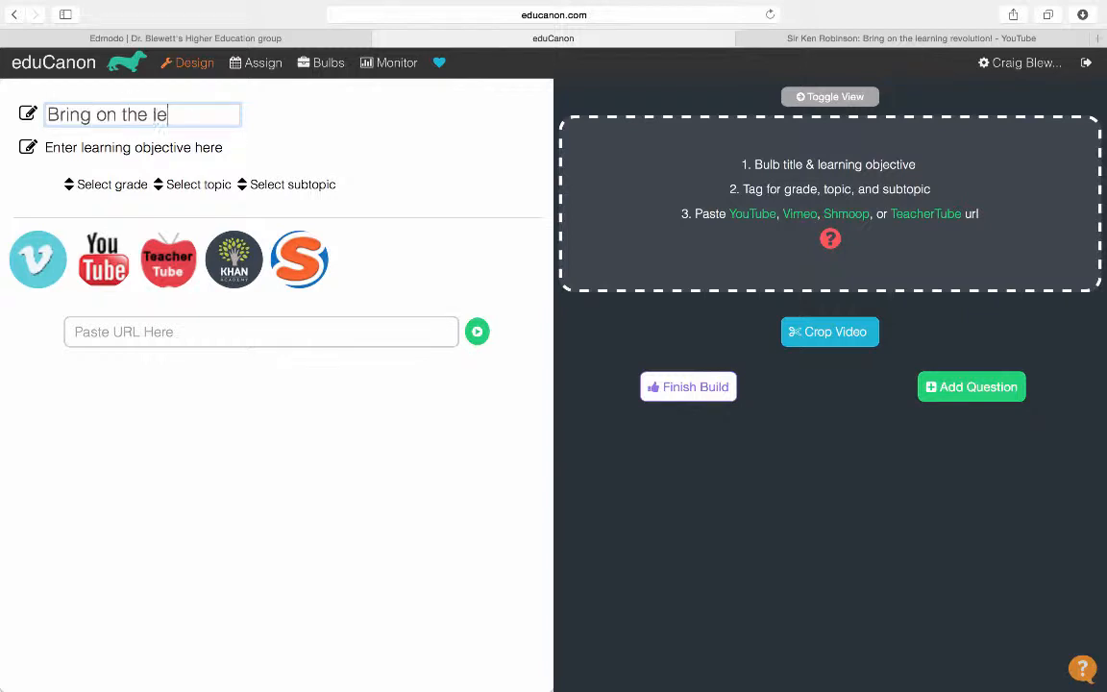
text(arning revolution)
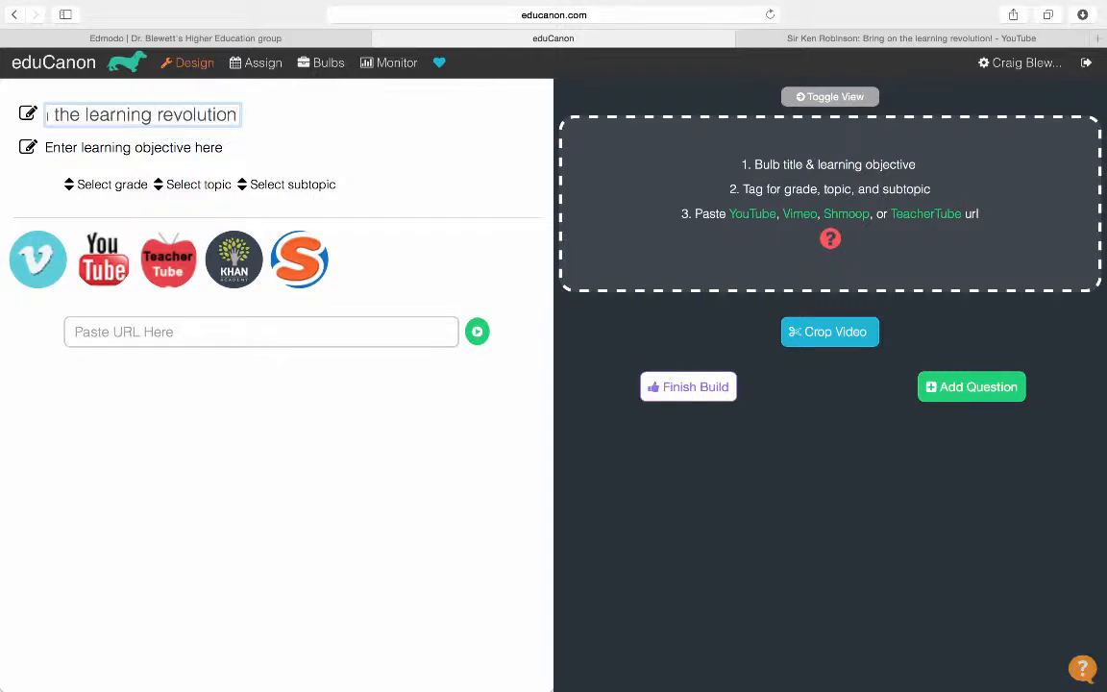
key(Return)
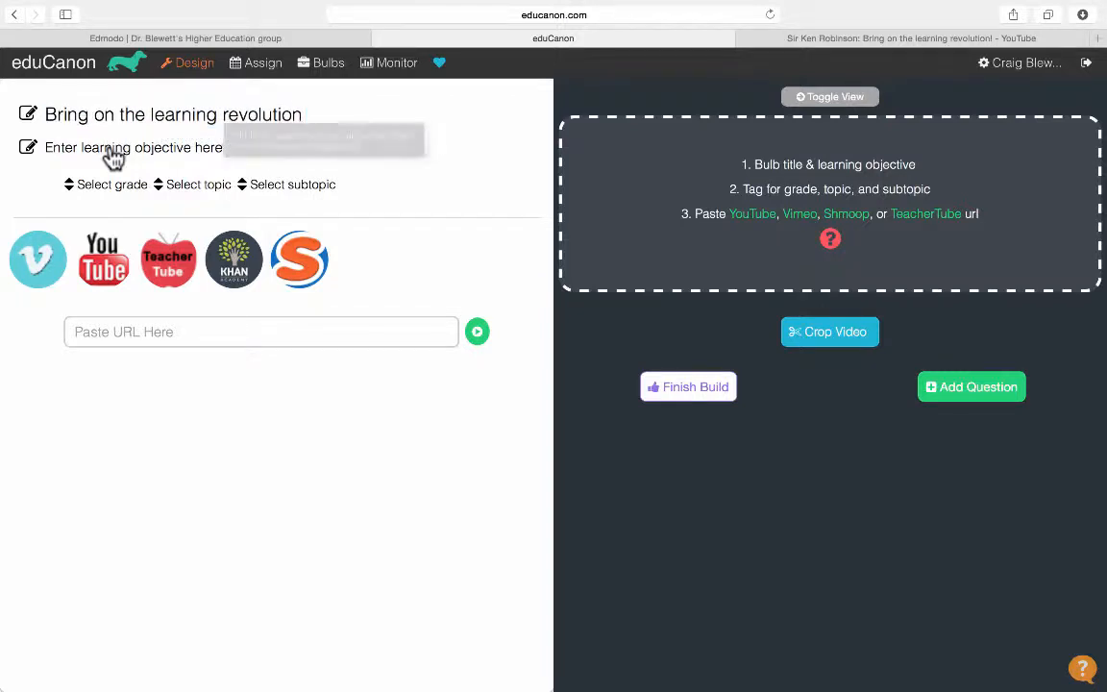
- Enter the learning objective "To inspire us to think critically about how we teach!"
click(111, 148)
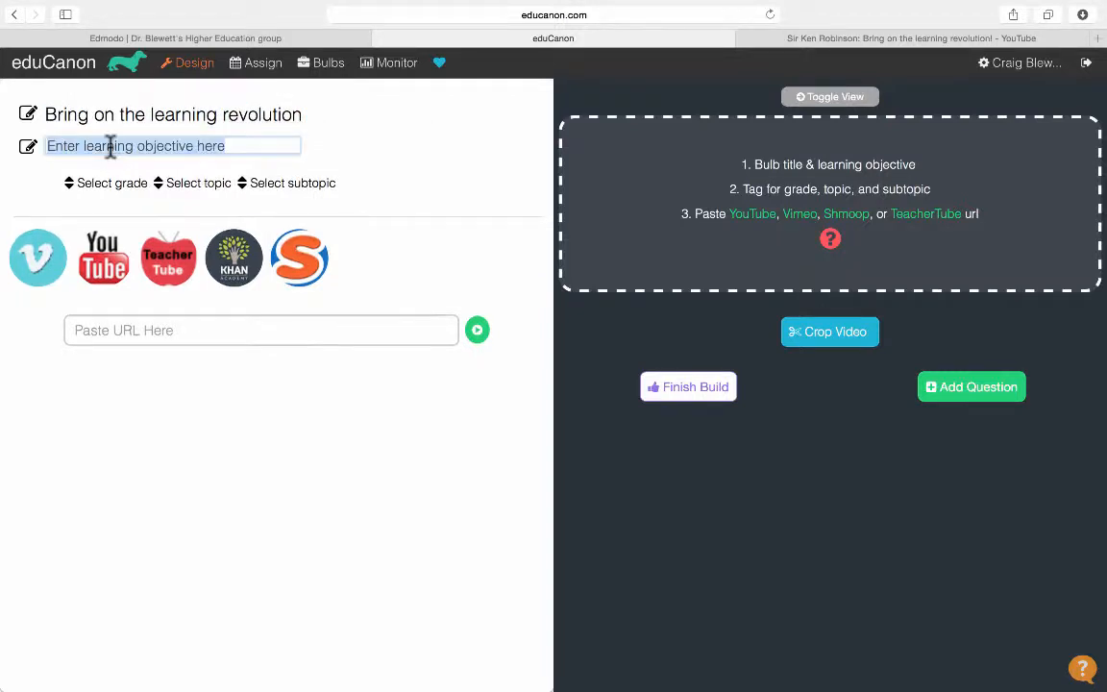
text(To inspire )
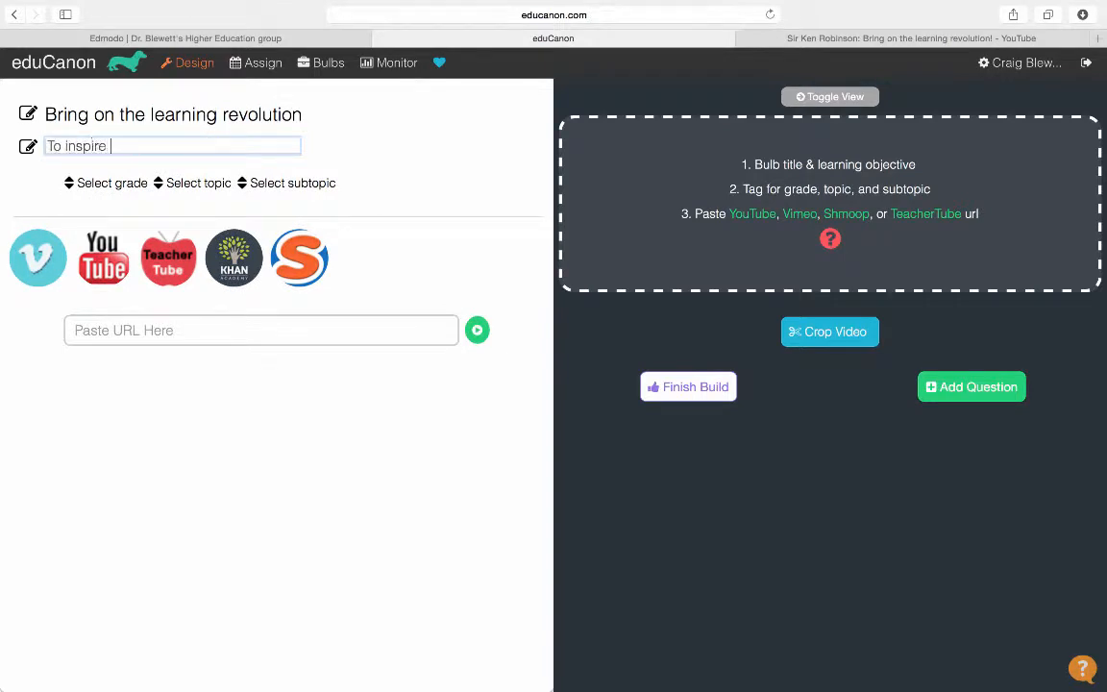
text(us to think critically ab)
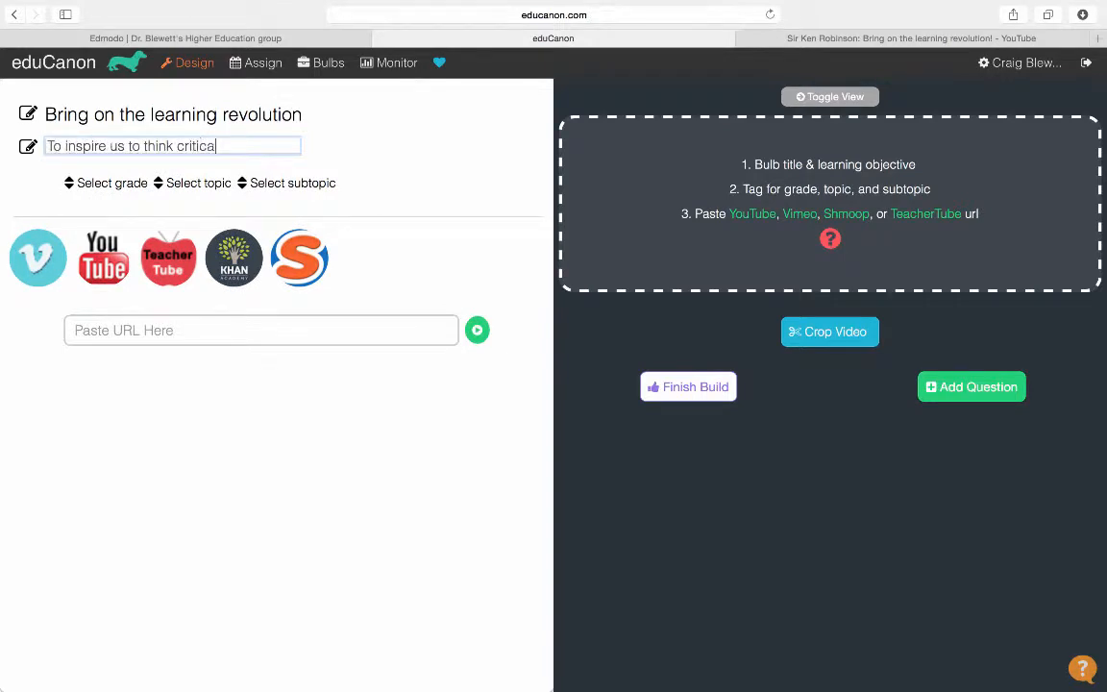
text(out how we teach!)
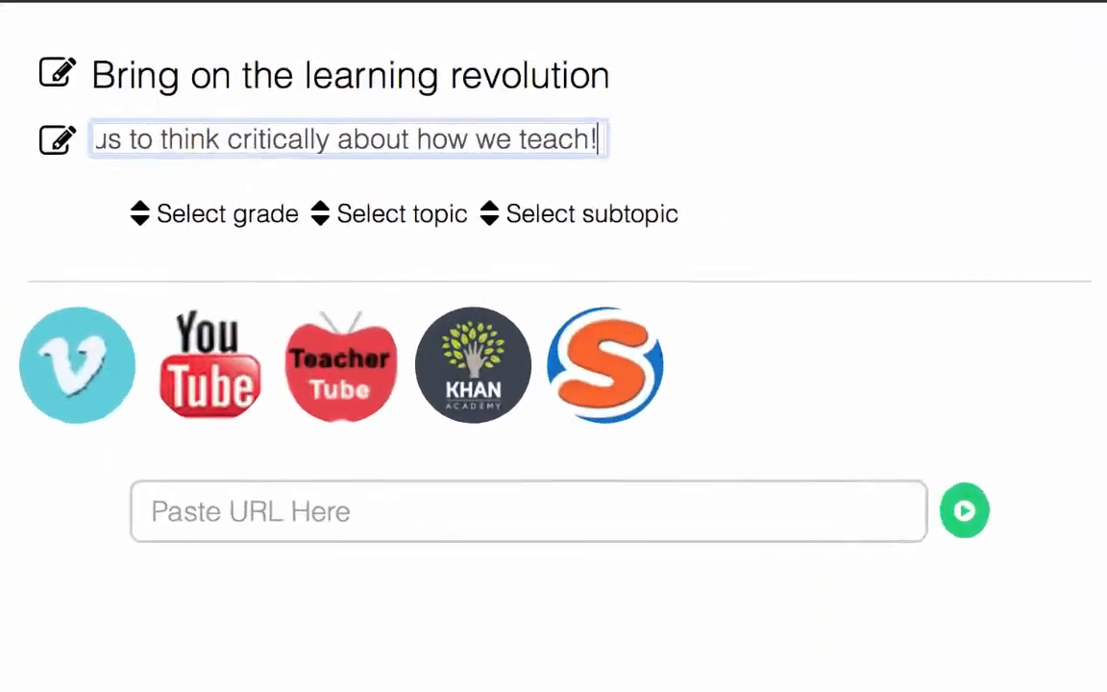
click(192, 199)
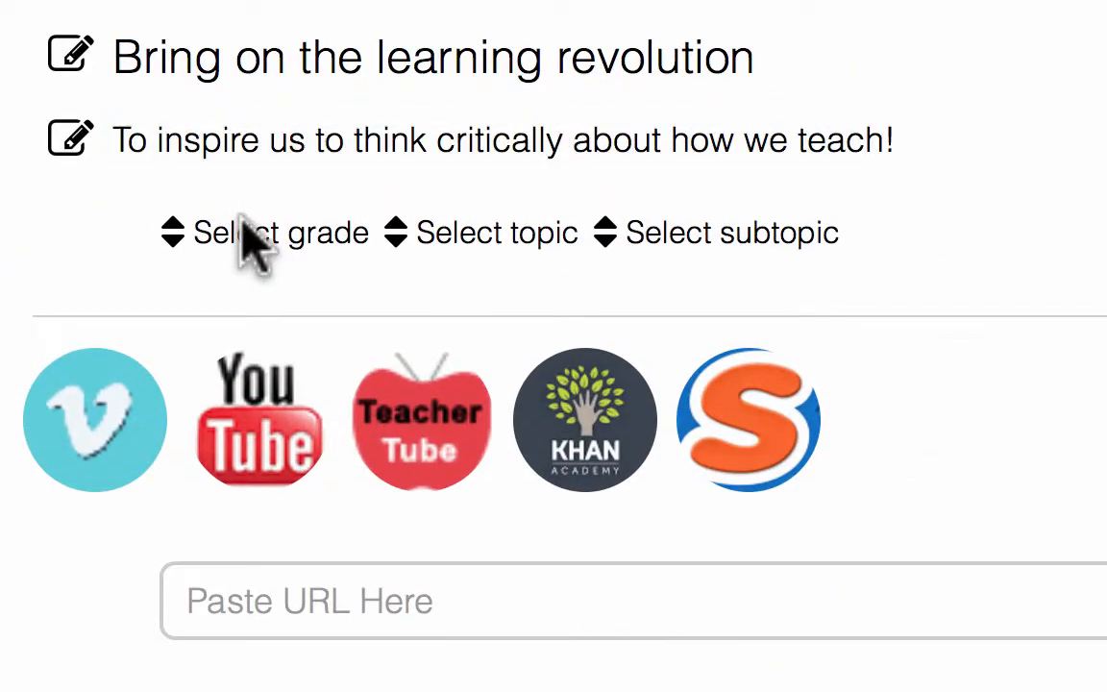
- Tag the bulb with grade Other, topic Technology and subtopic Technology
click(183, 236)
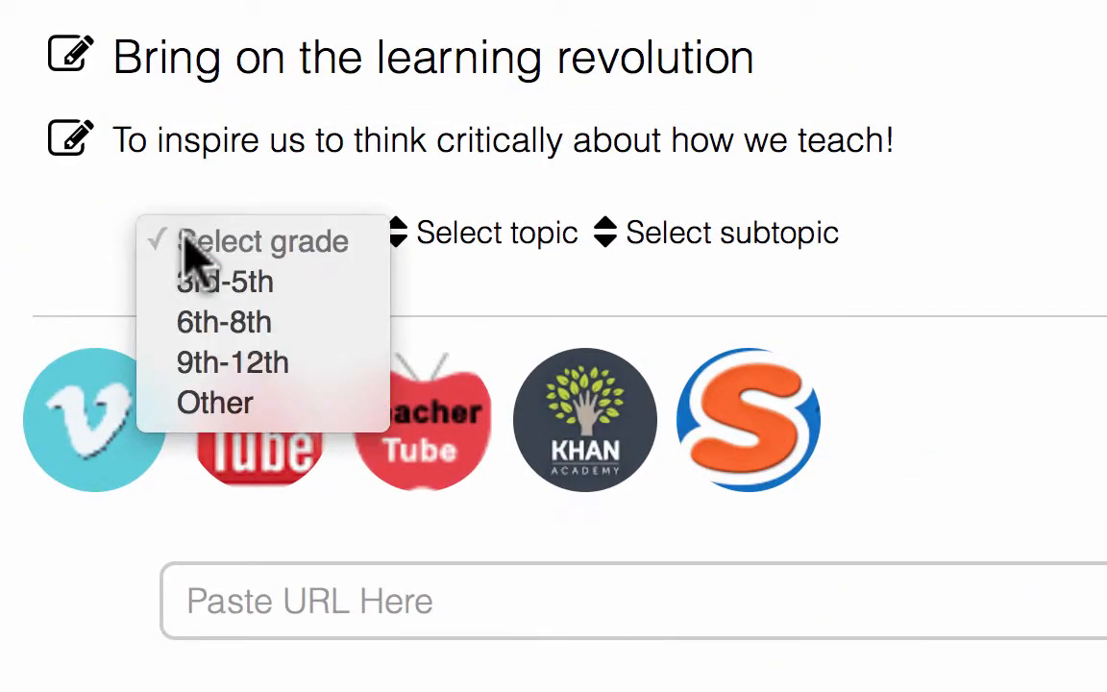
click(197, 402)
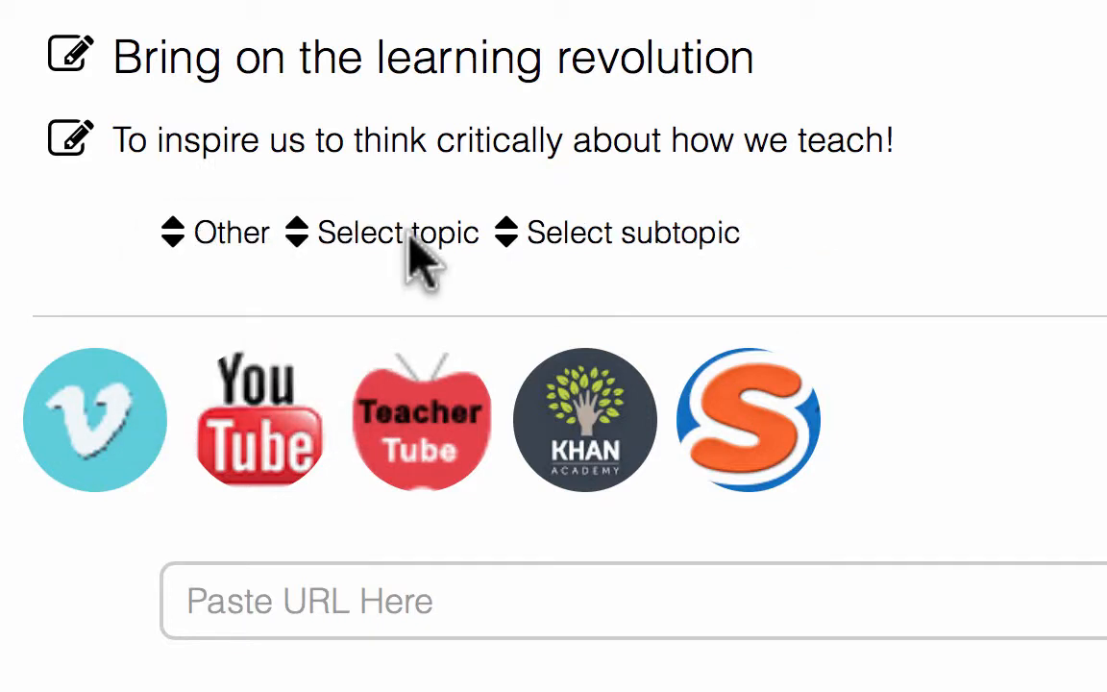
click(410, 238)
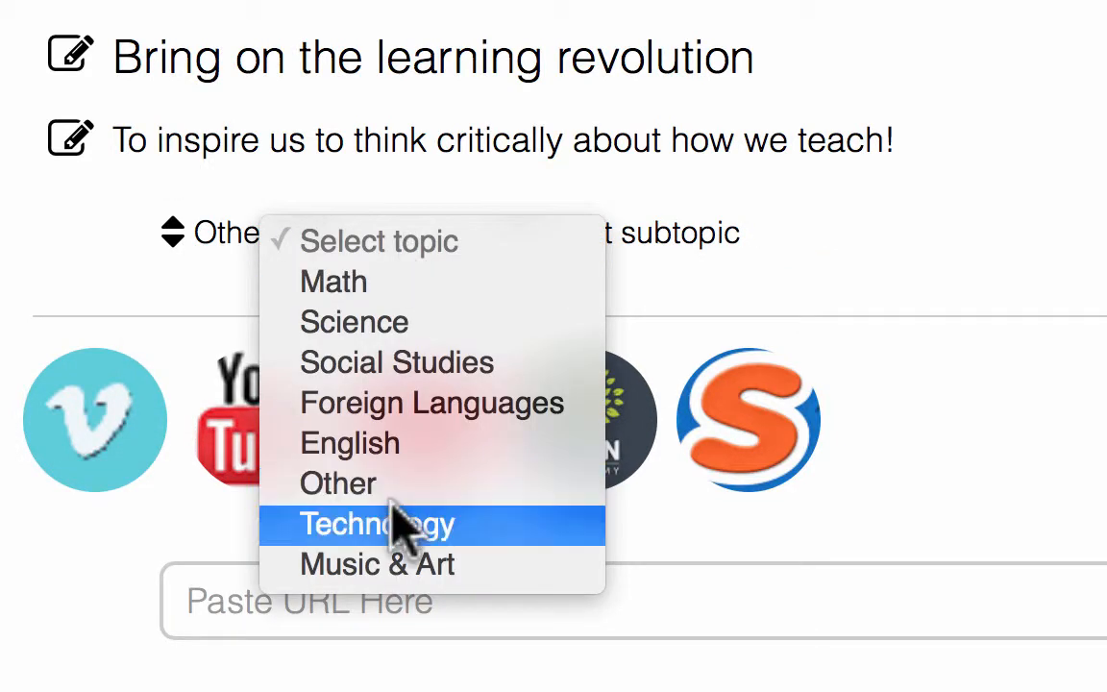
click(399, 526)
click(640, 230)
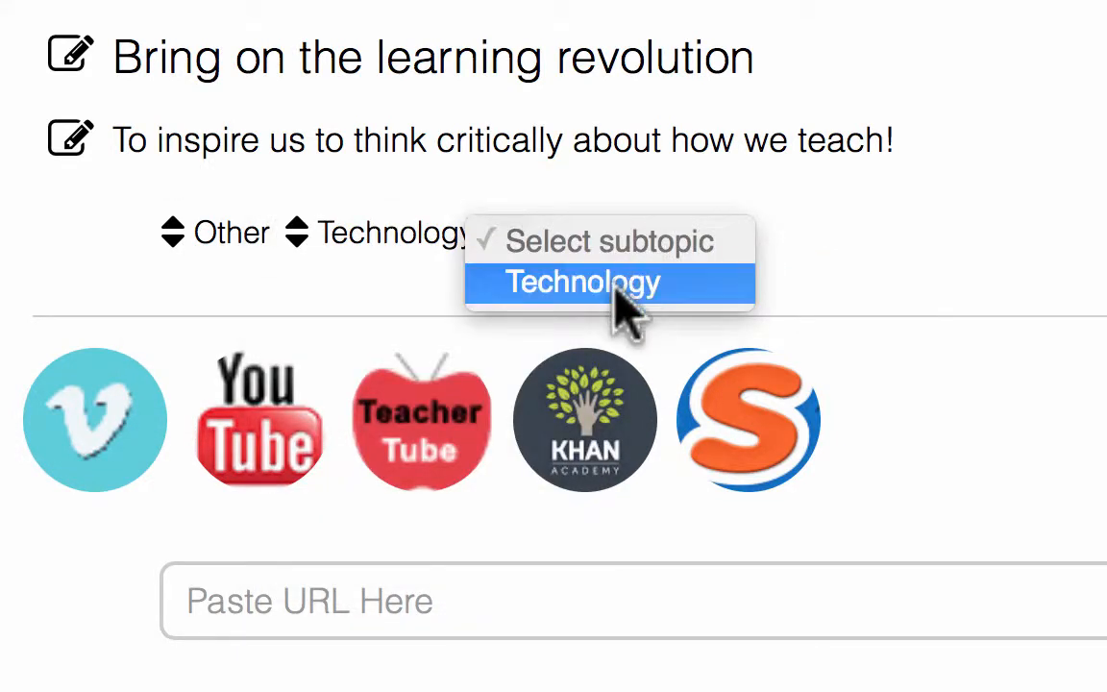
click(615, 284)
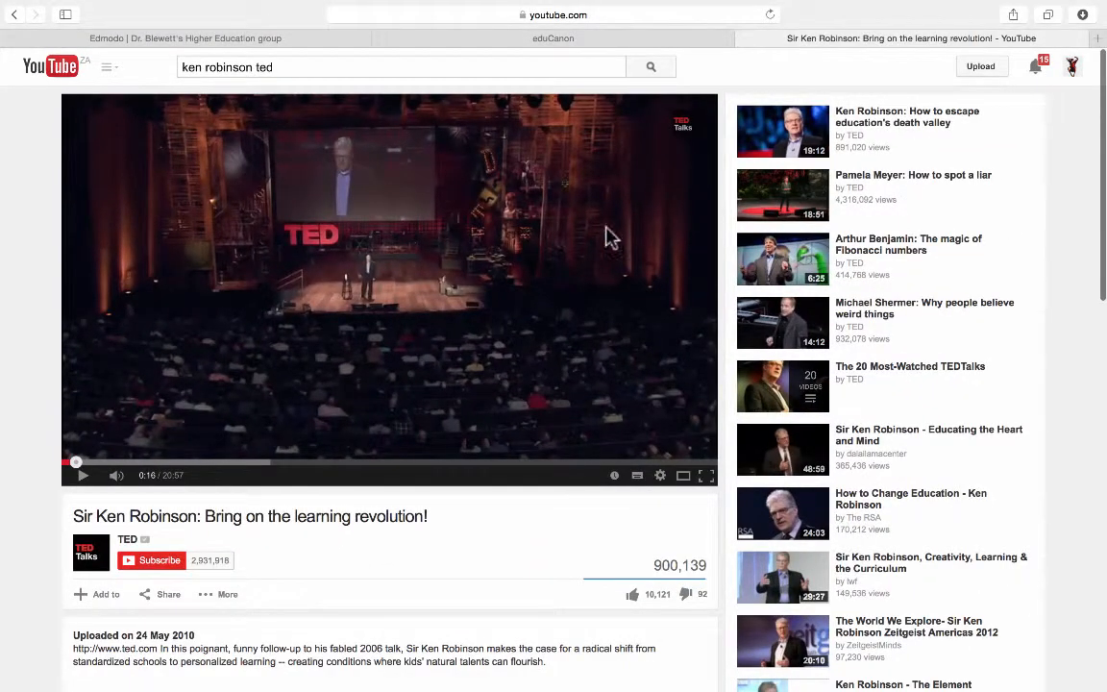
- Copy the web address of the YouTube talk "Sir Ken Robinson: Bring on the learning revolution!" and load that video into the bulb
click(590, 15)
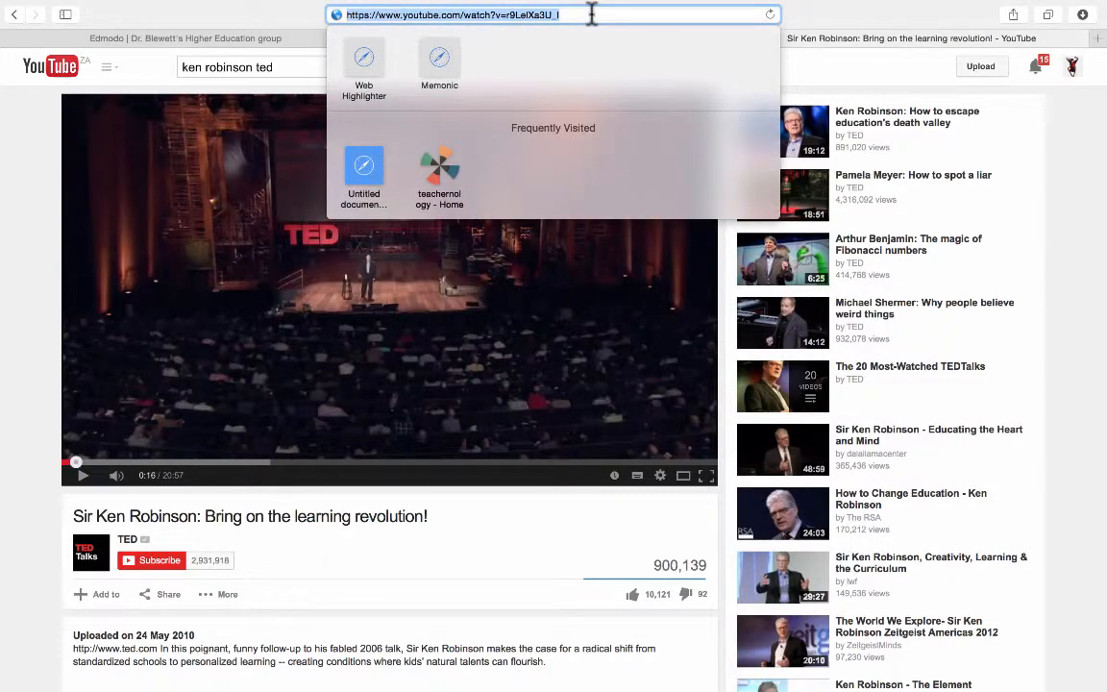
click(592, 14)
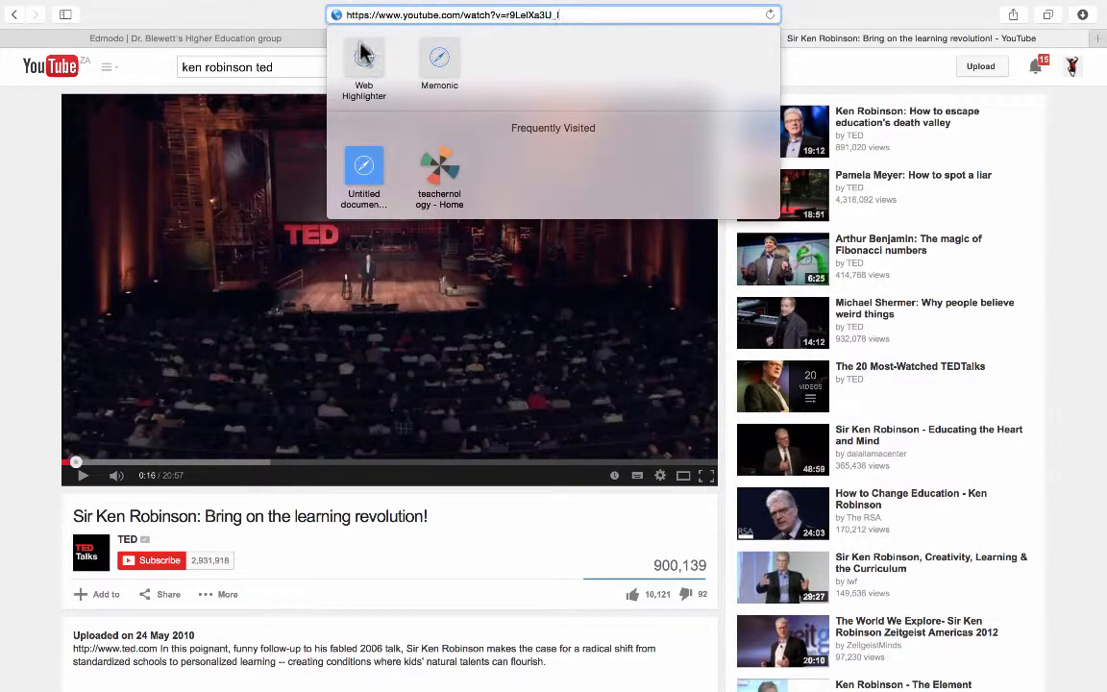
click(32, 120)
click(535, 37)
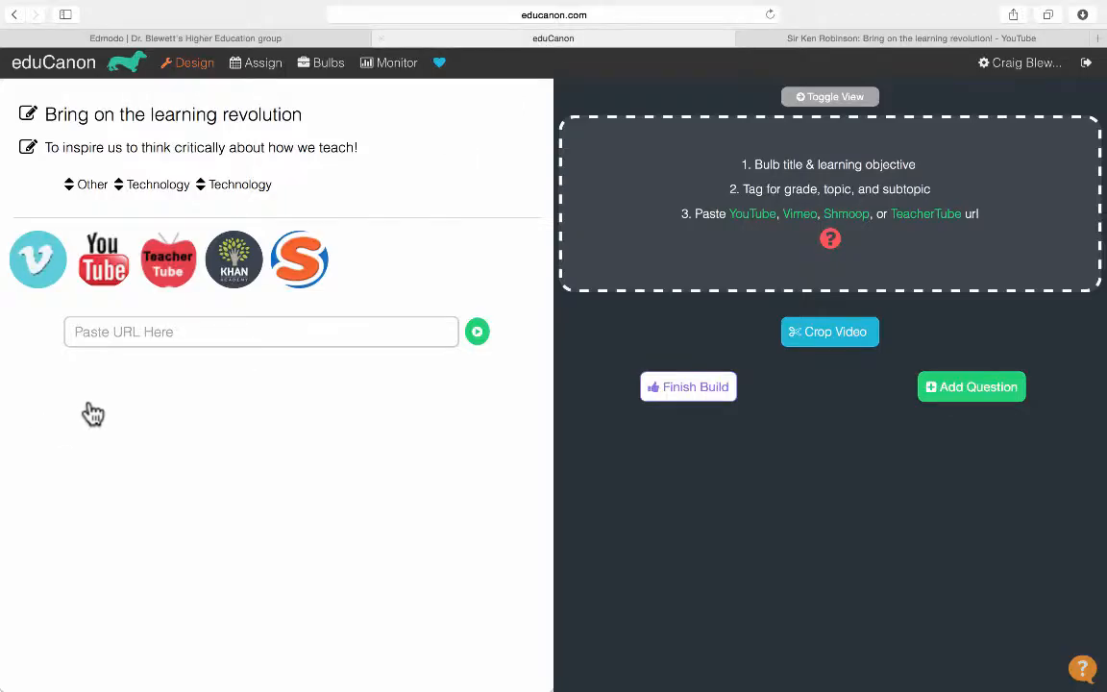
click(170, 332)
text(https://www.youtube.com/watch?v=r9LeIXa3U_I)
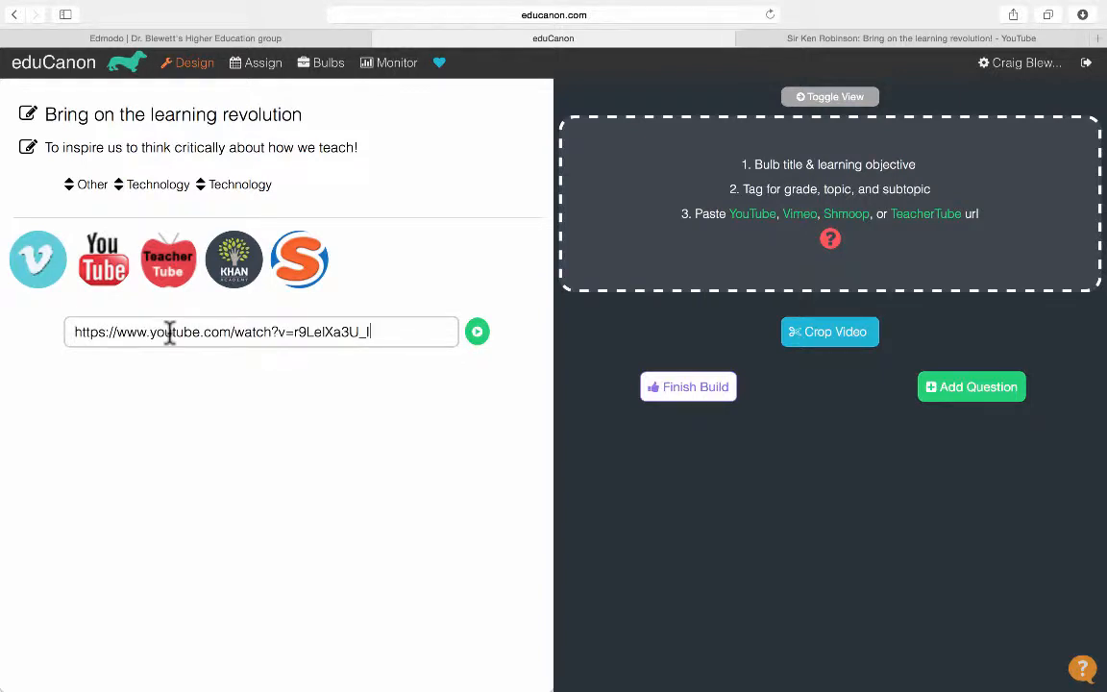
click(478, 334)
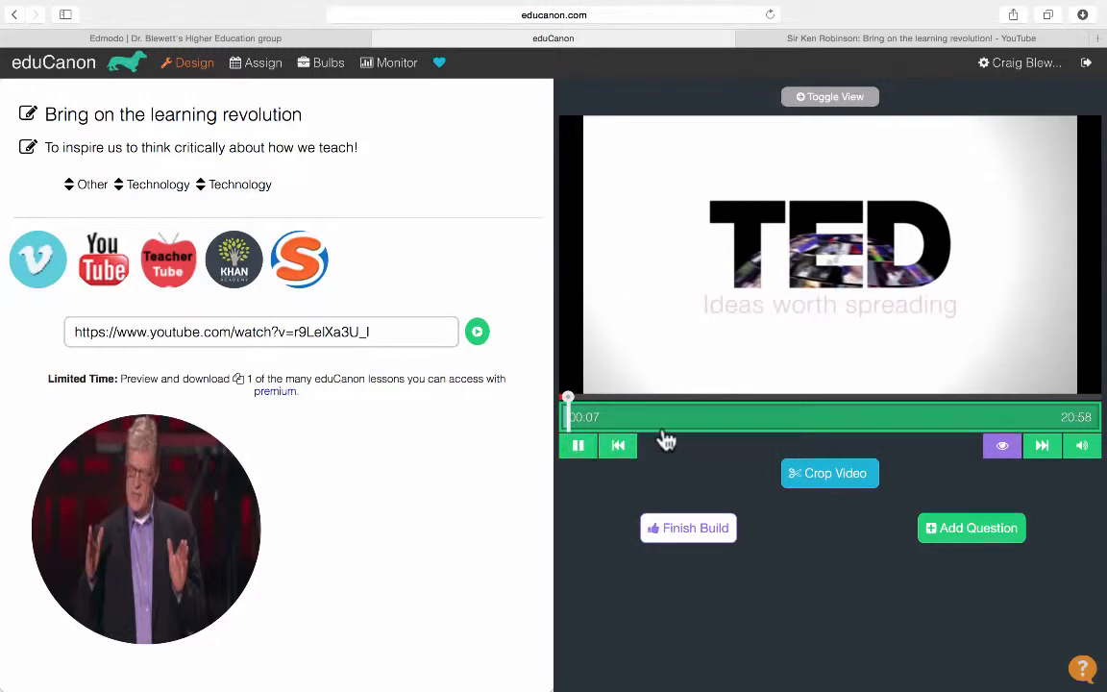
- Try out the loaded video's playback and leave it paused near the beginning
click(578, 447)
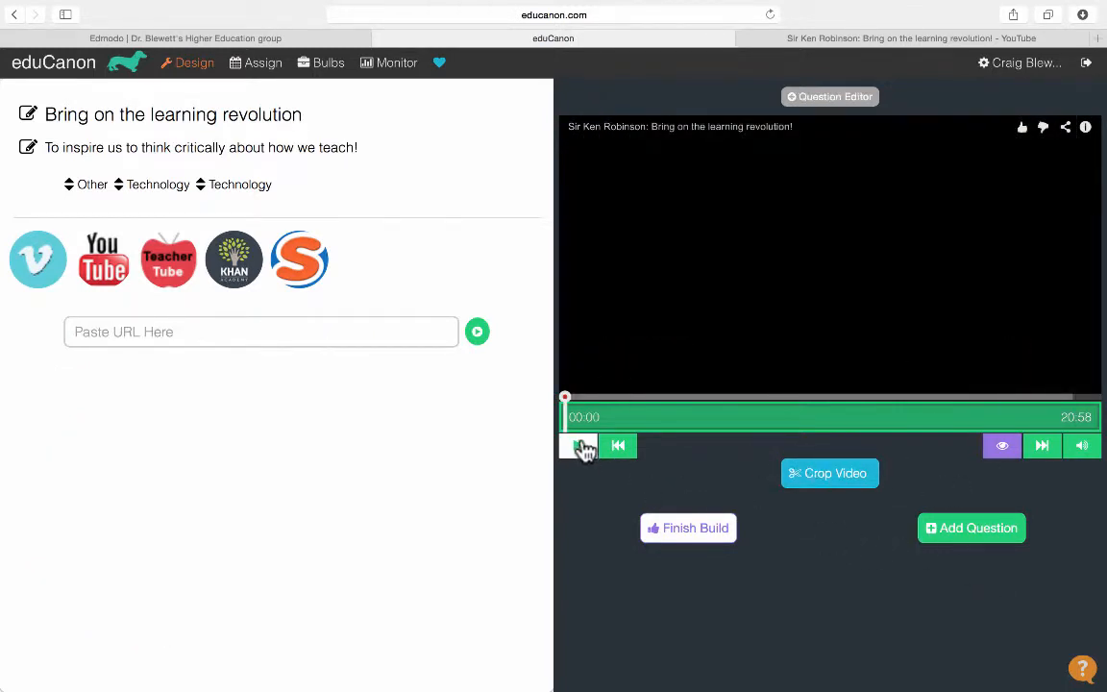
click(580, 447)
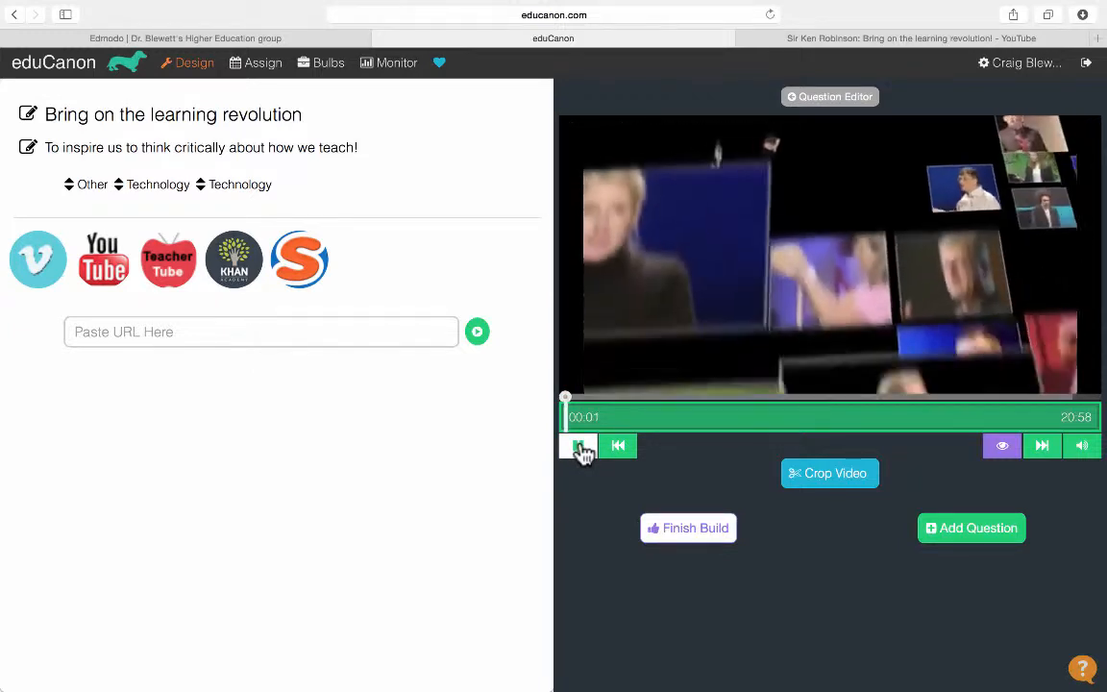
click(582, 448)
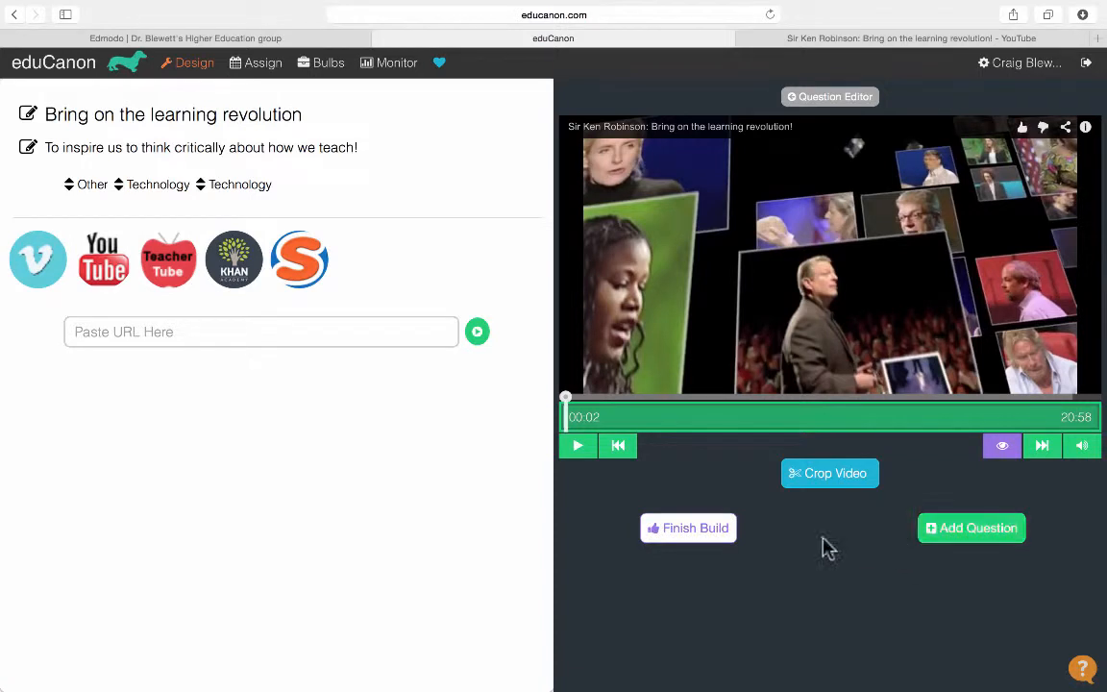
- Crop the video so that it runs from 0:32 to 16:39
click(849, 484)
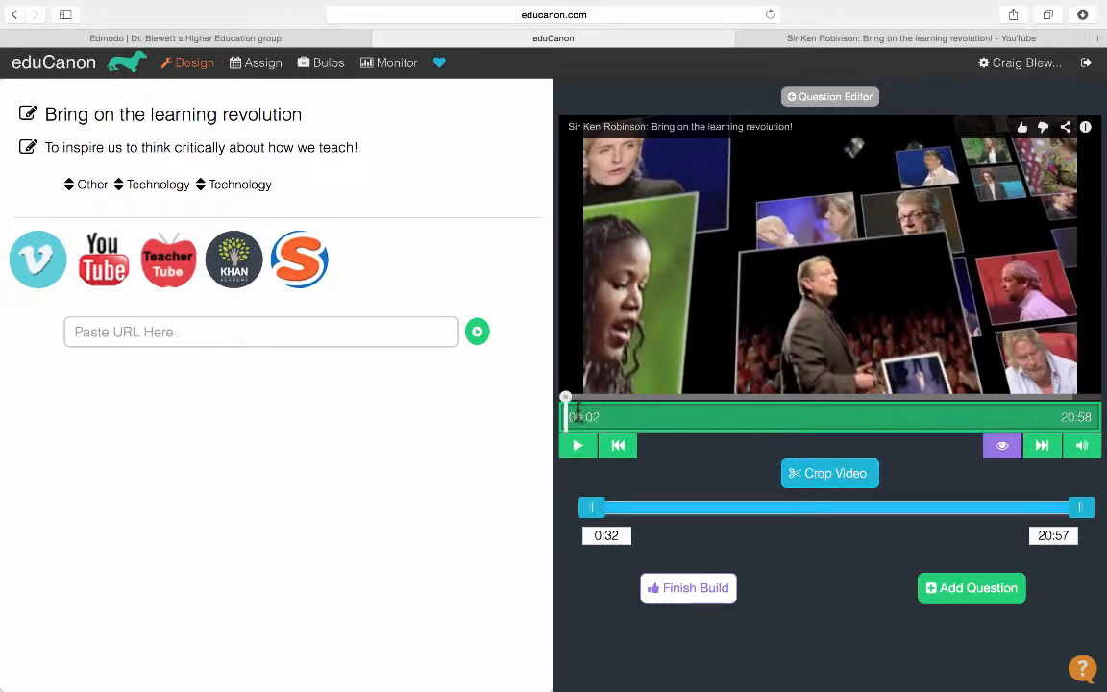
drag(568, 400, 989, 397)
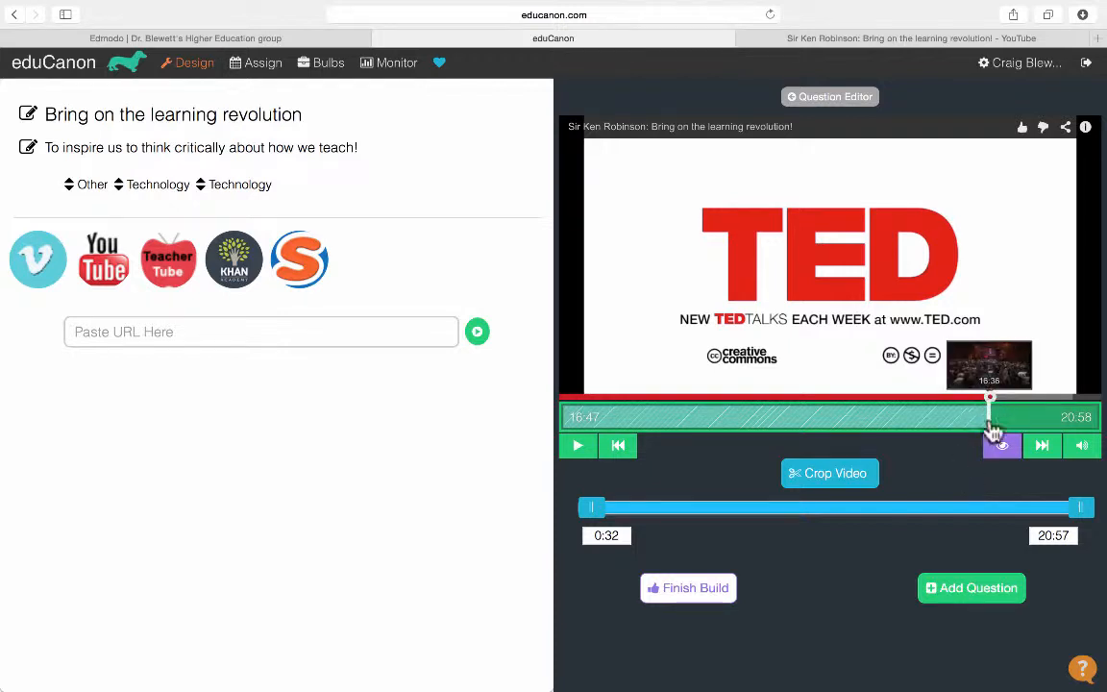
drag(1080, 511, 999, 512)
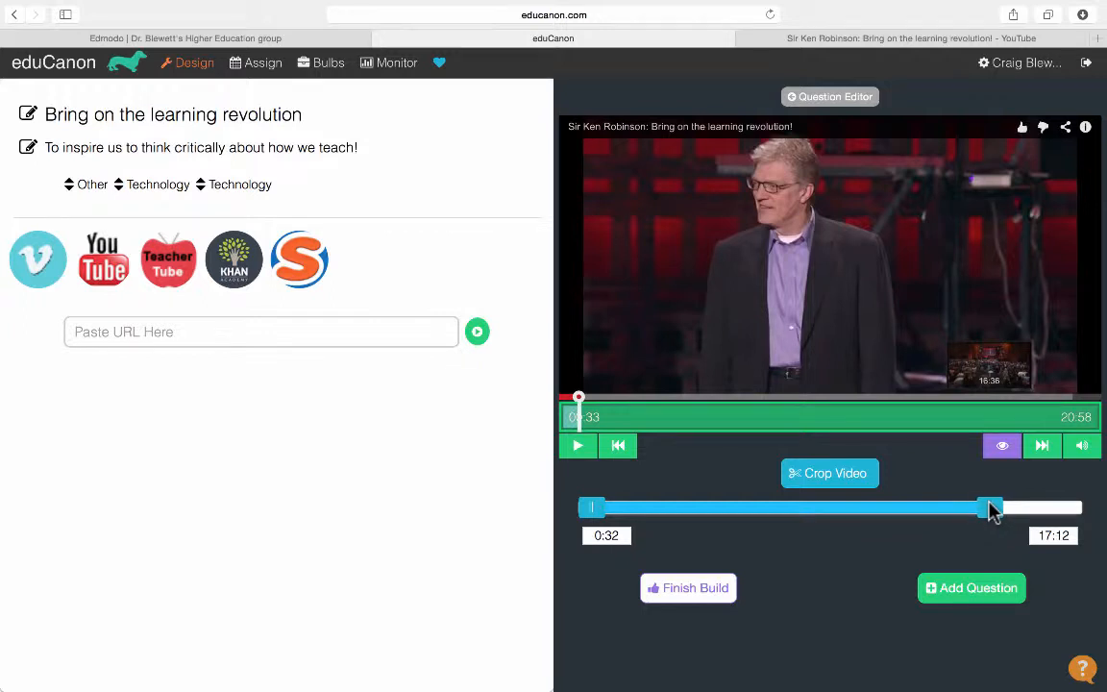
drag(988, 502, 980, 502)
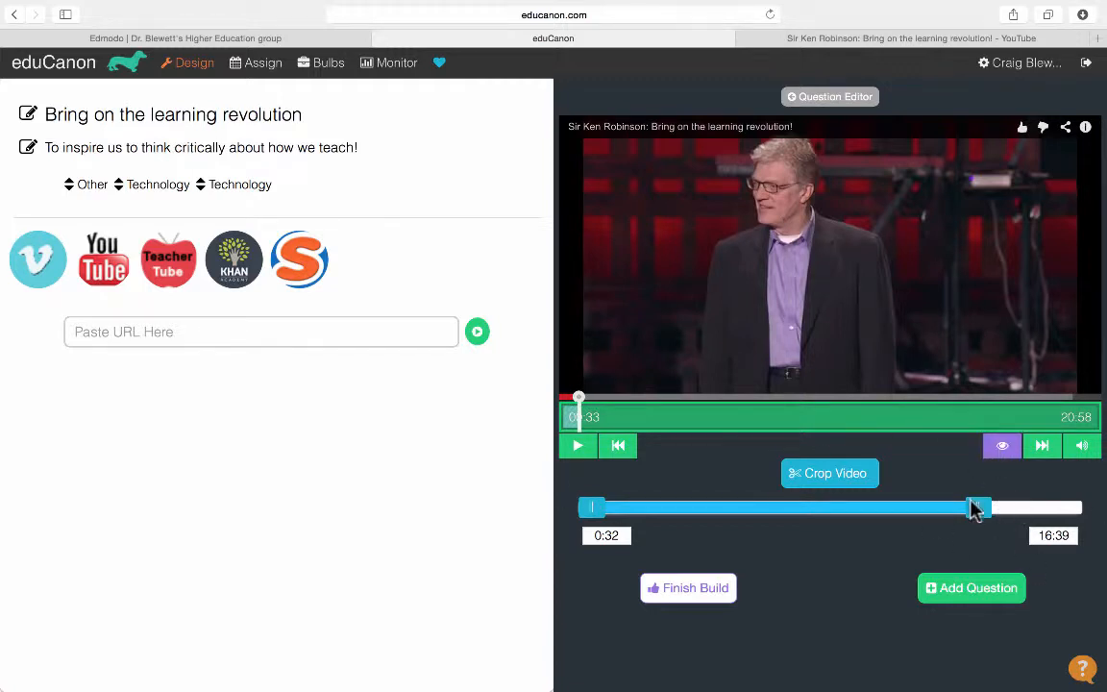
click(819, 483)
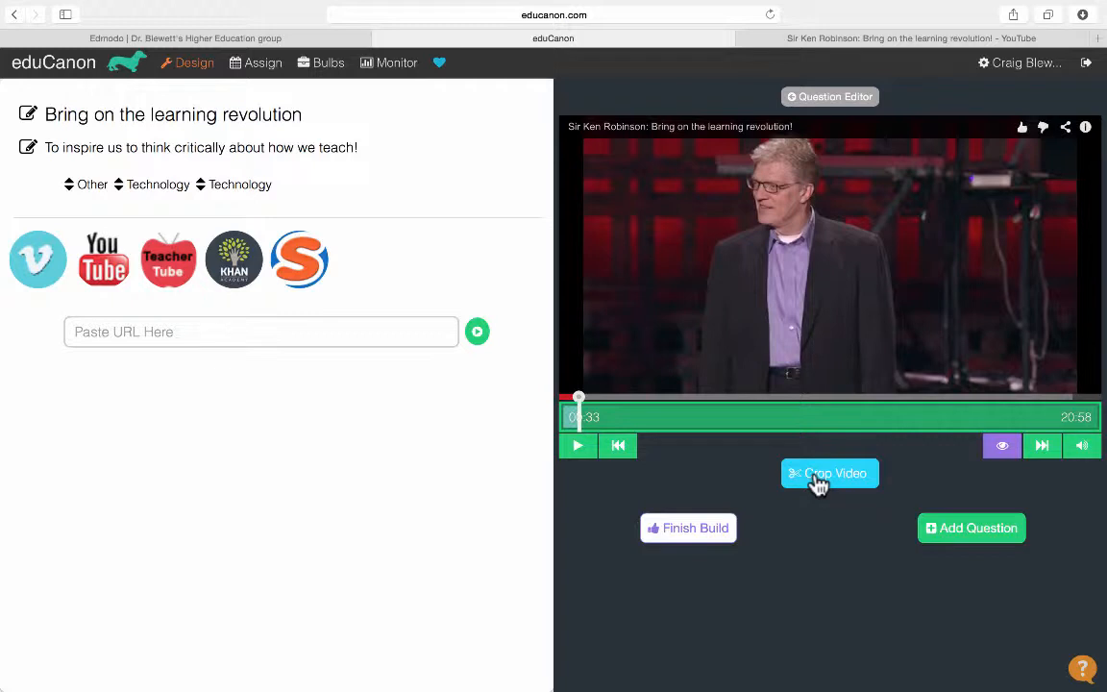
- Play the video, skip ahead to about 02:33 and pause the playback at 02:52
click(577, 447)
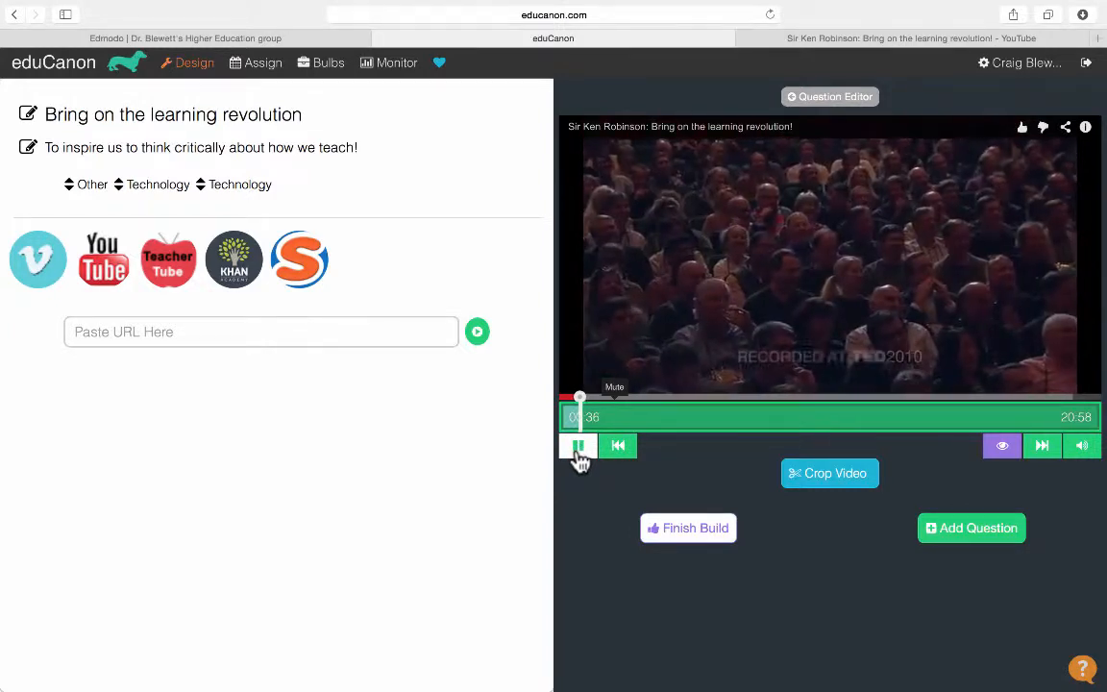
click(578, 447)
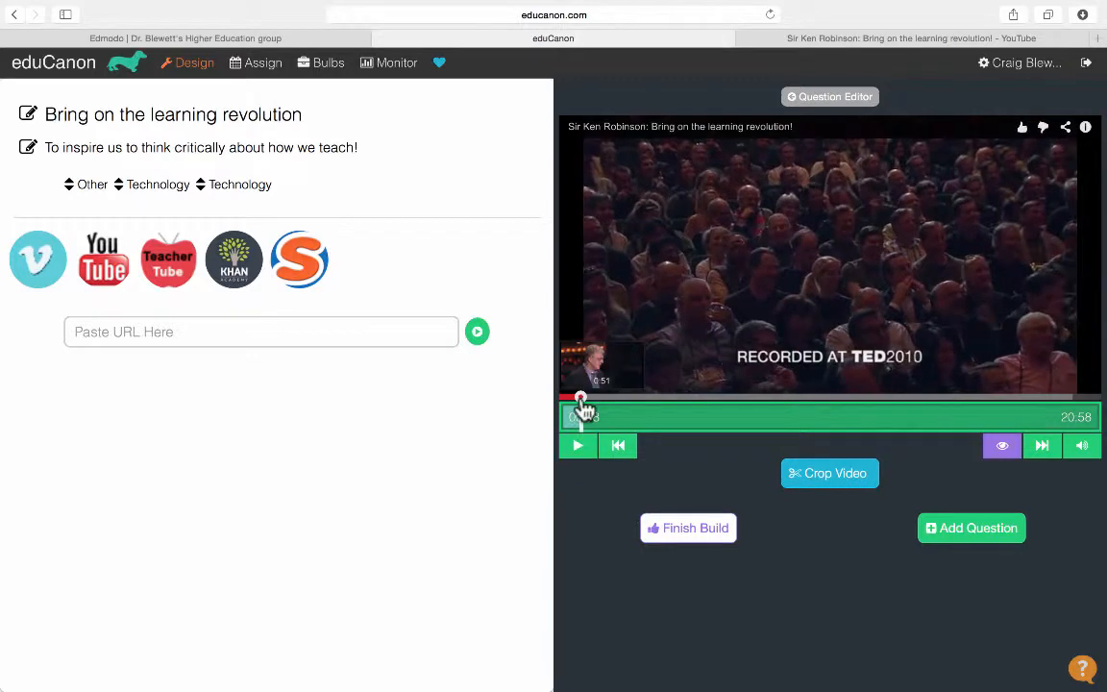
drag(586, 398, 629, 401)
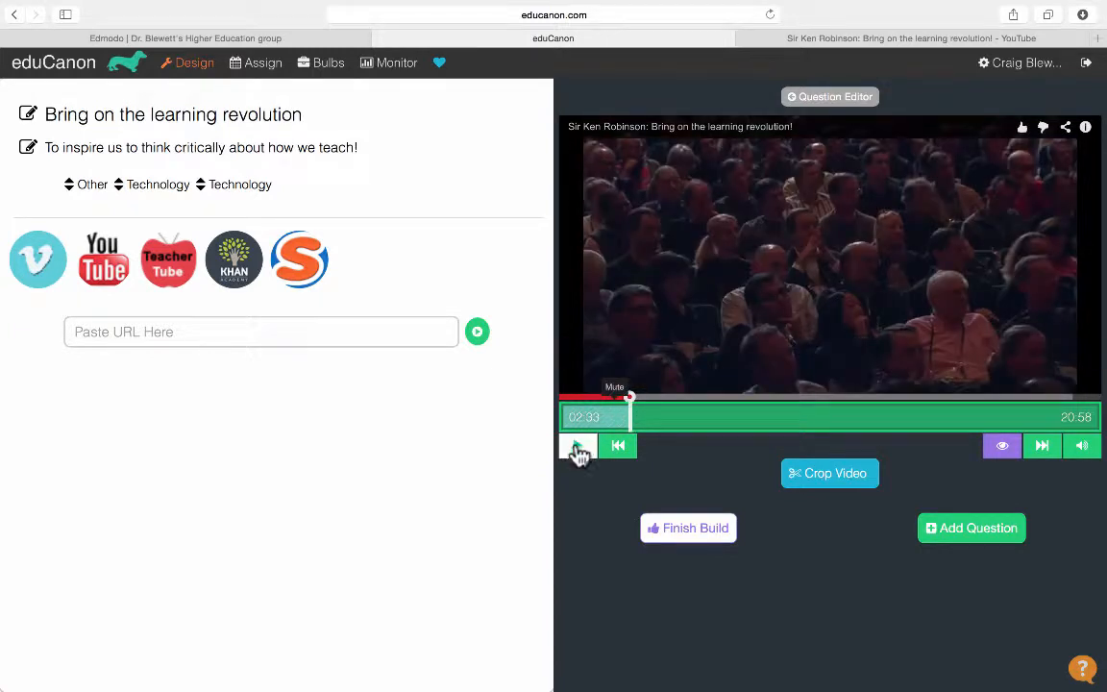
click(579, 447)
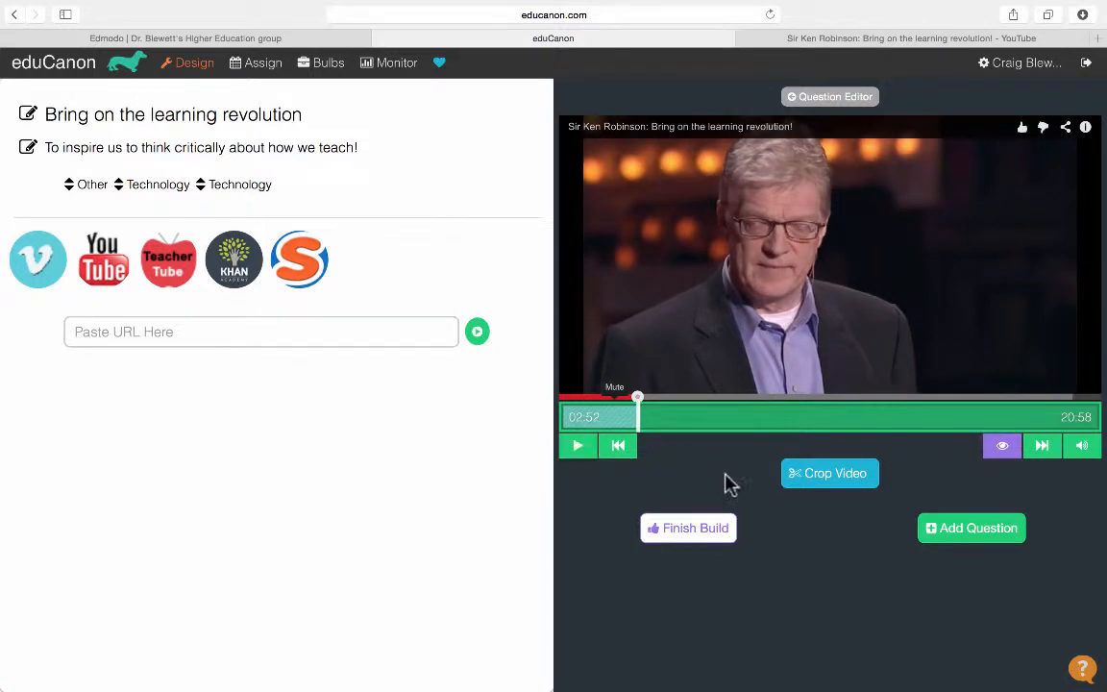
- Save a reflective pause at 02:52 asking "Do you love what you do?" and noting that teachers' love/passion impacts the children's future we are custodians of
click(961, 530)
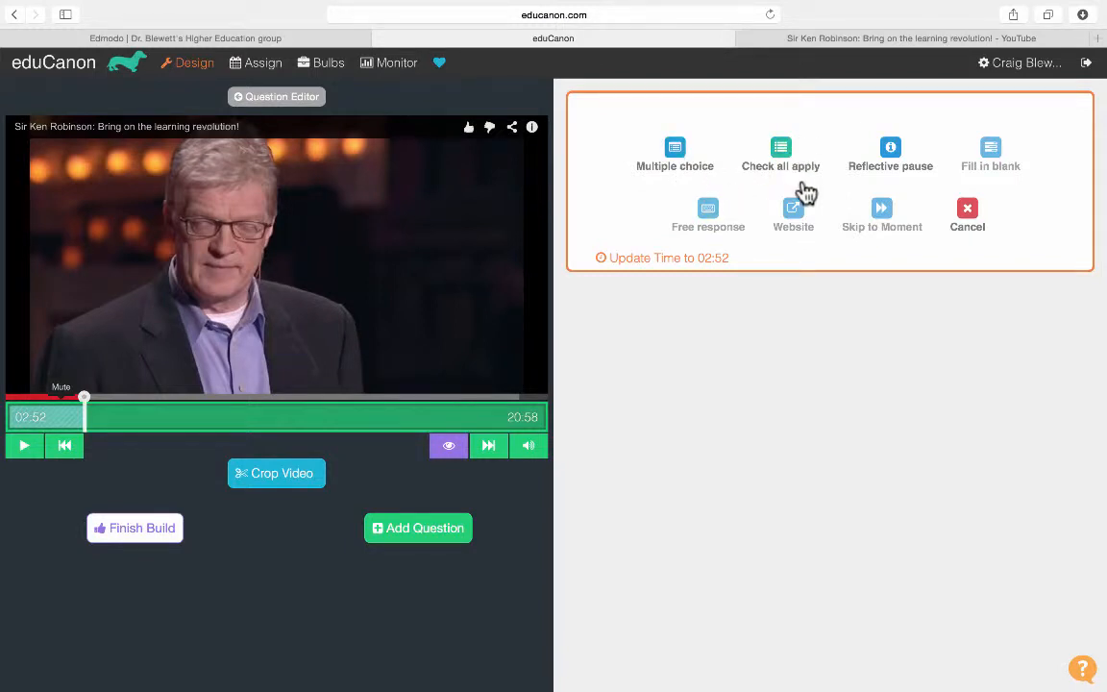
click(891, 152)
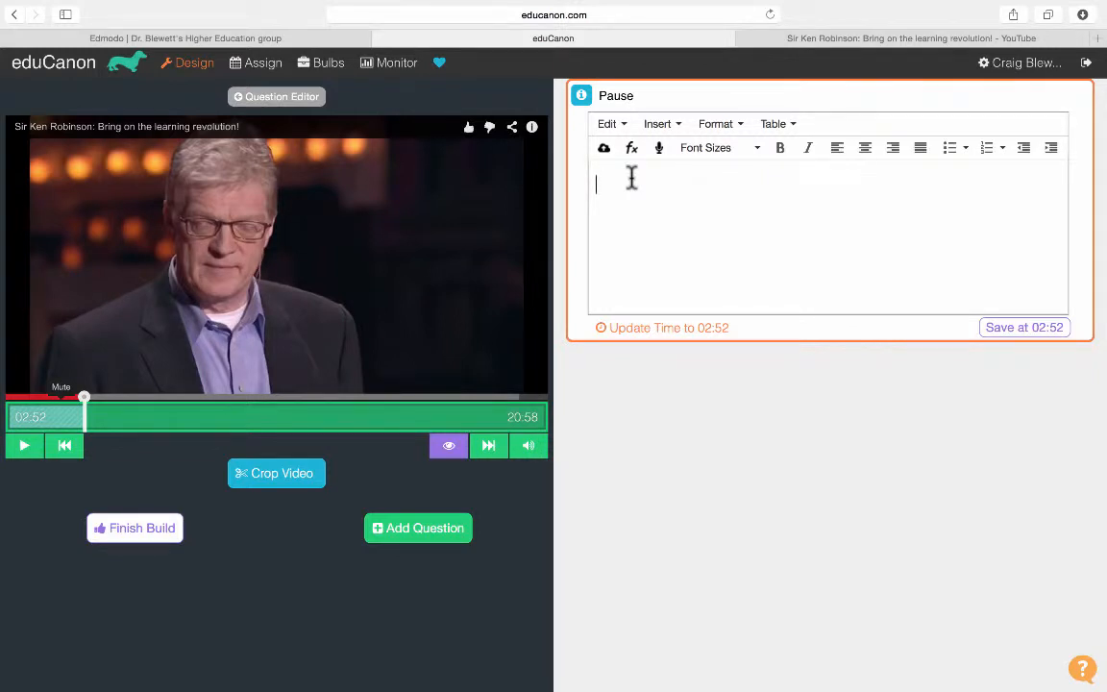
text(Do you love what you do? It's something we all need to ask ourselves. This is especially true for teachers because our love/passion impacts the children's future we are custodians of.)
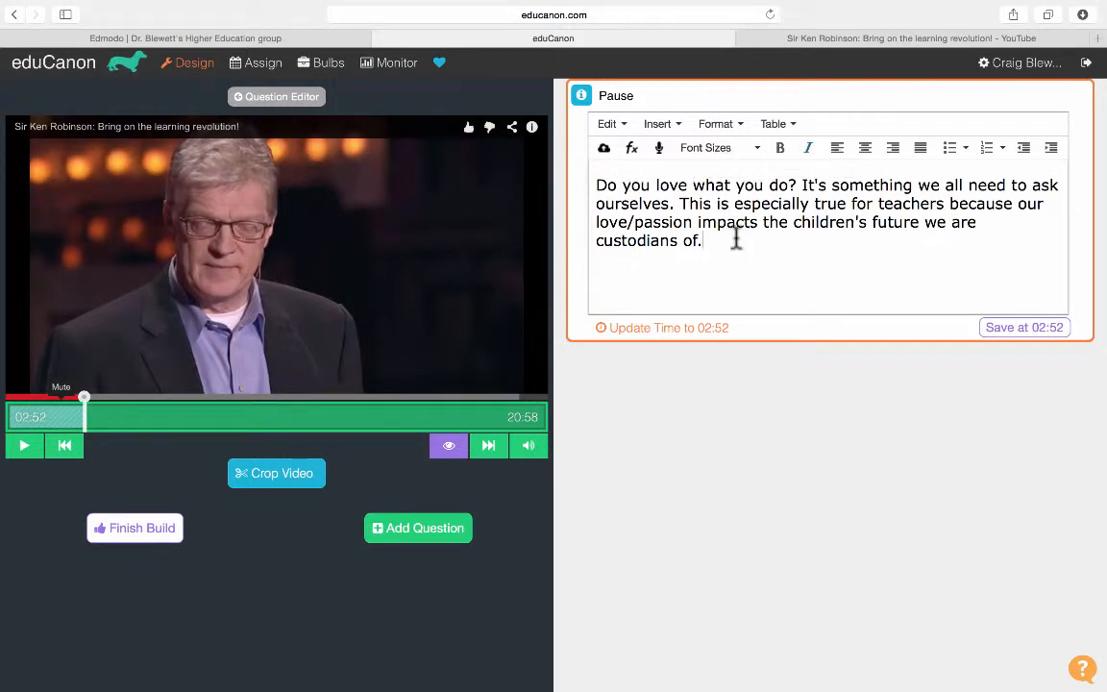
click(678, 126)
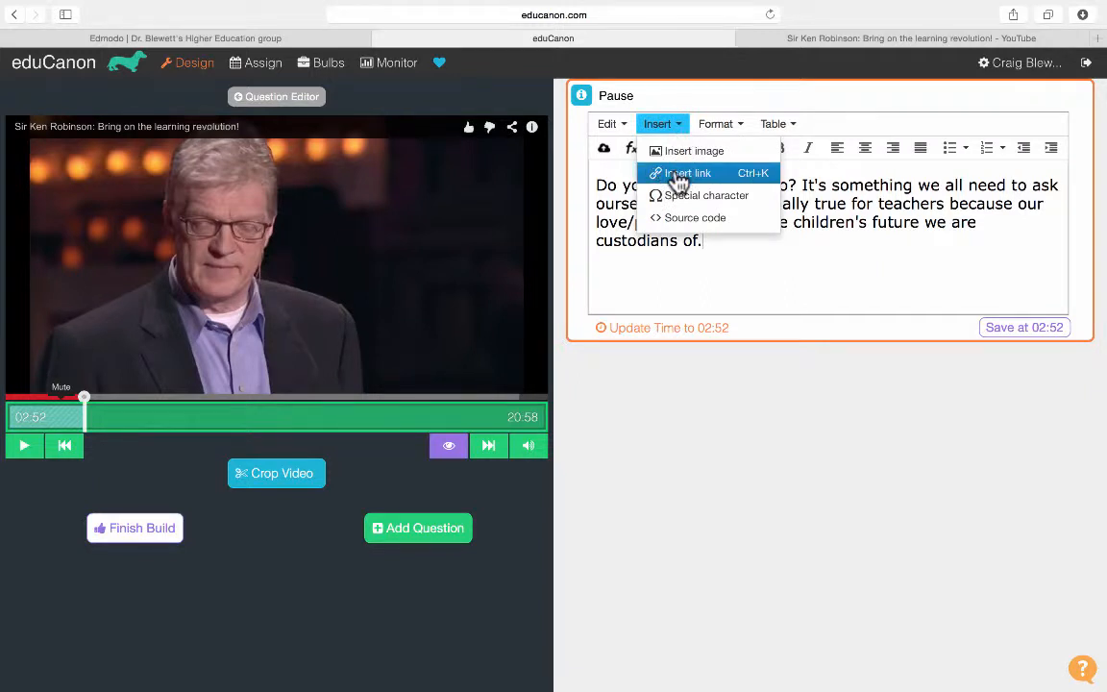
click(823, 264)
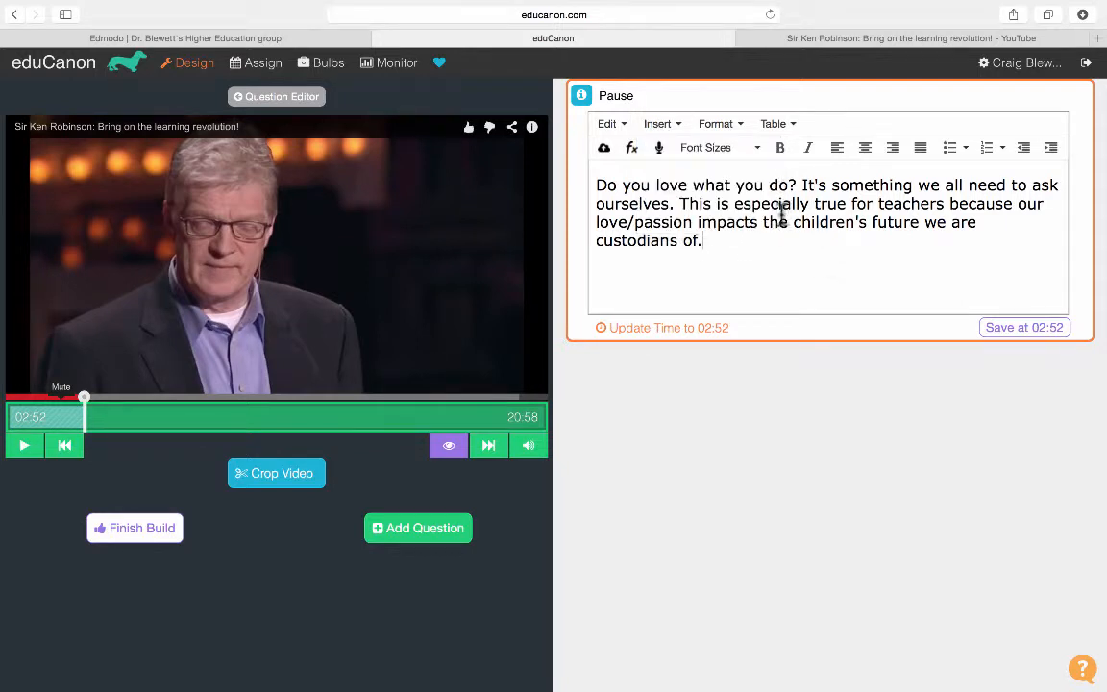
click(1024, 330)
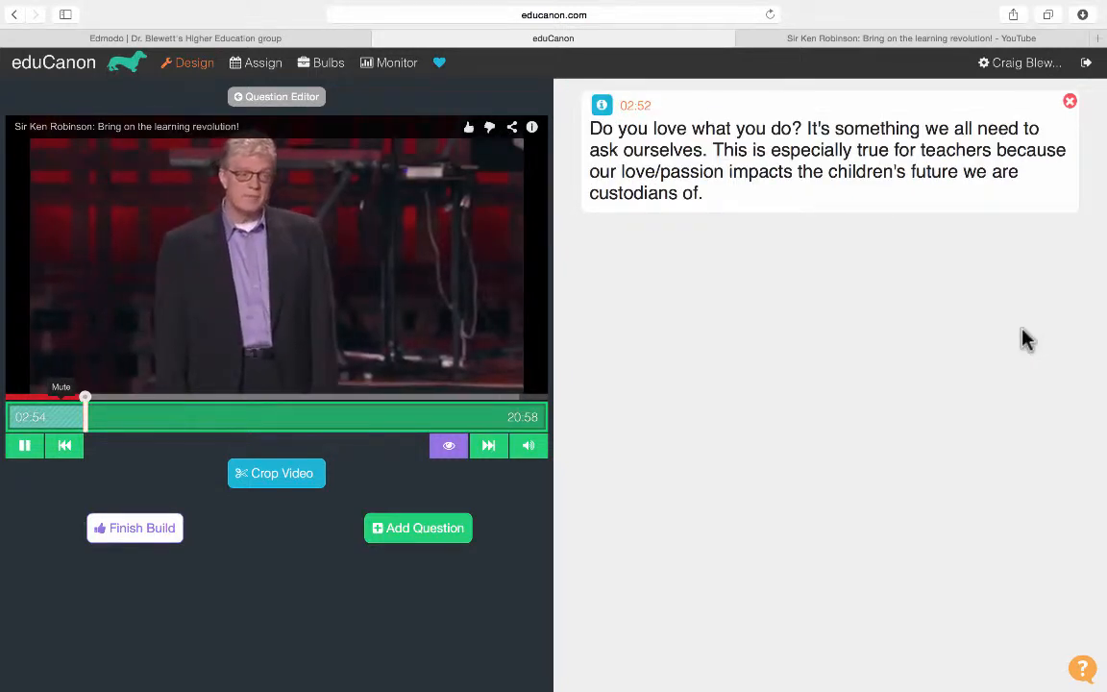
- Skip the video ahead to about 03:29, play on from there and pause it at 03:54
click(29, 448)
drag(90, 404, 100, 398)
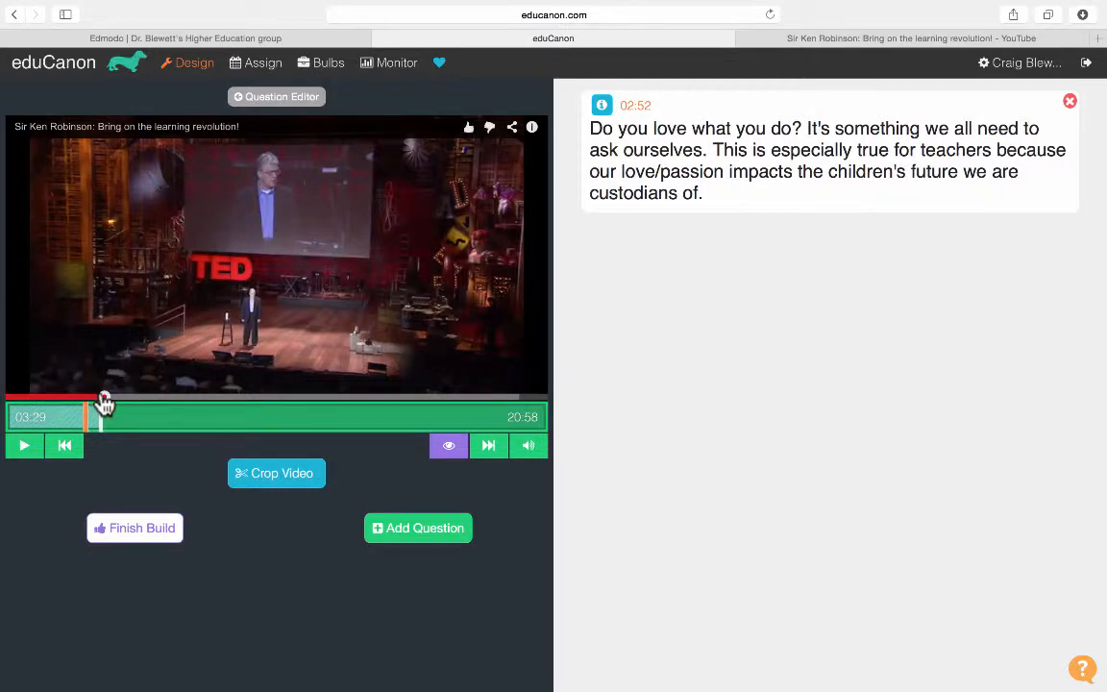
click(104, 396)
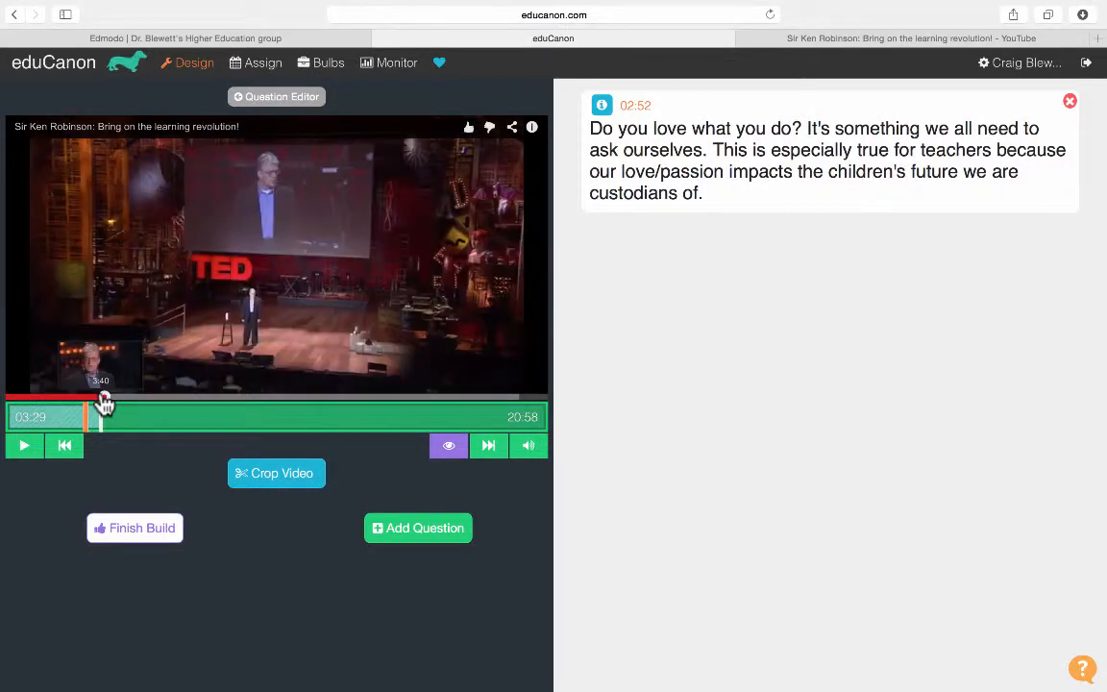
click(32, 447)
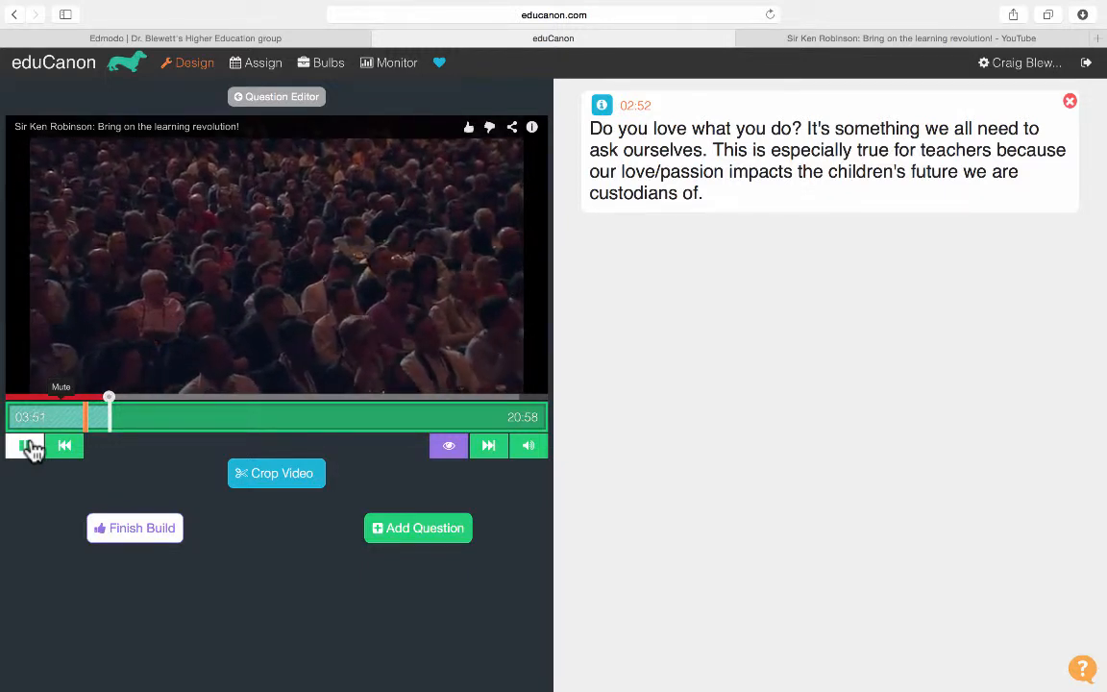
click(32, 447)
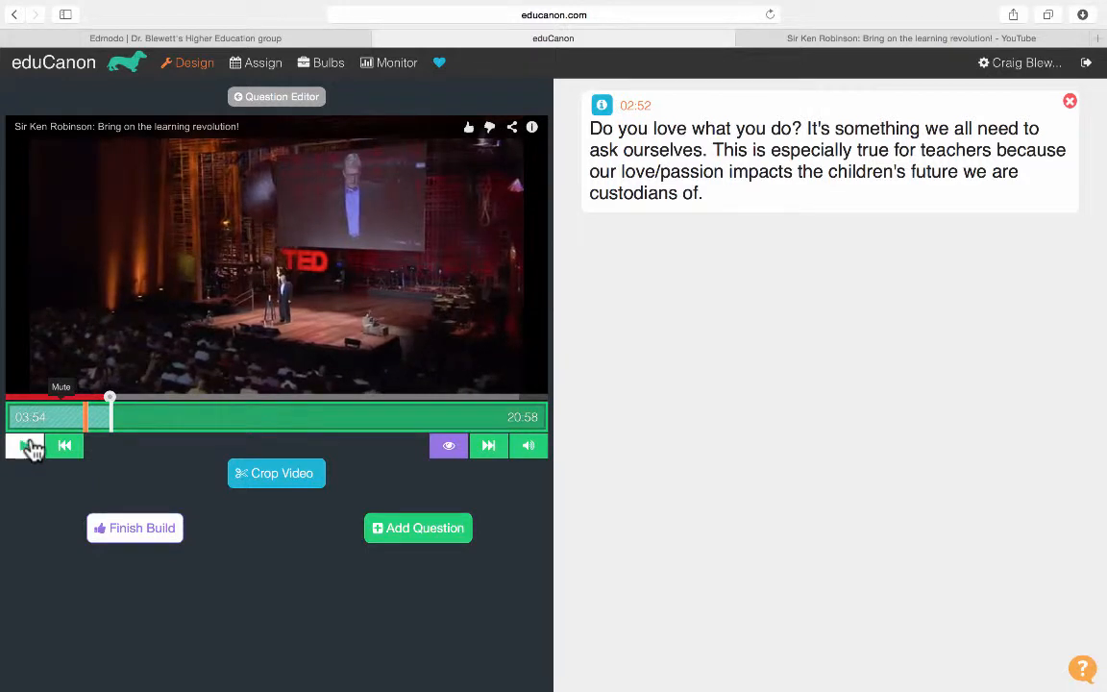
- Add a multiple choice question at 03:54 with the same "Do you love what you do?" text as the reflective pause
click(463, 538)
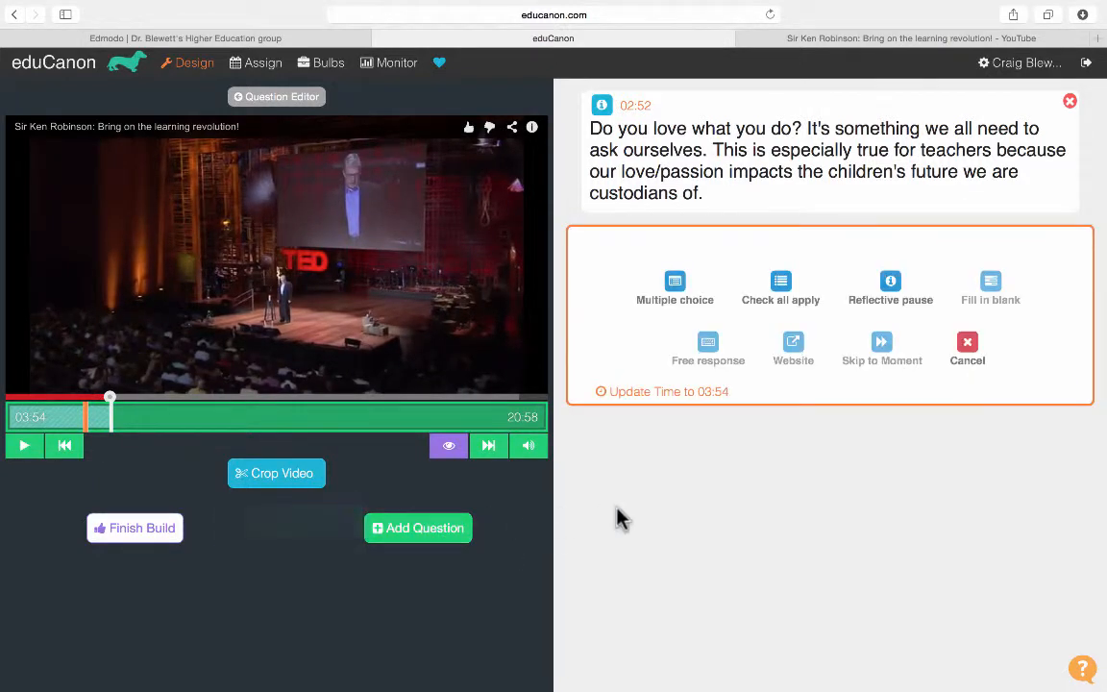
click(675, 286)
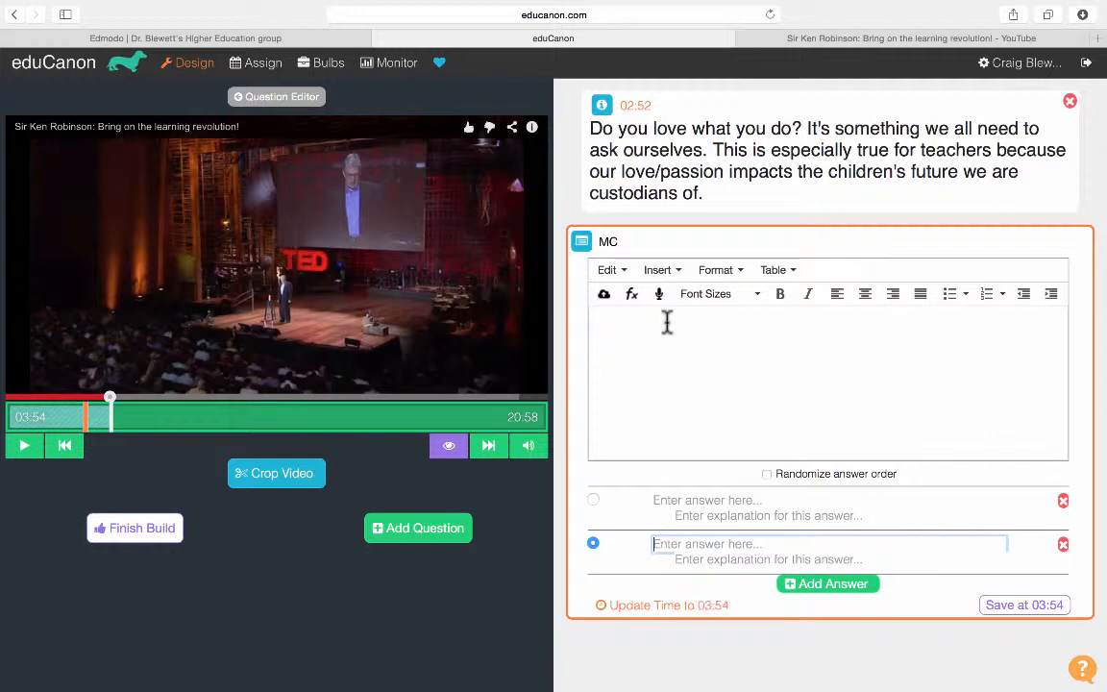
click(667, 323)
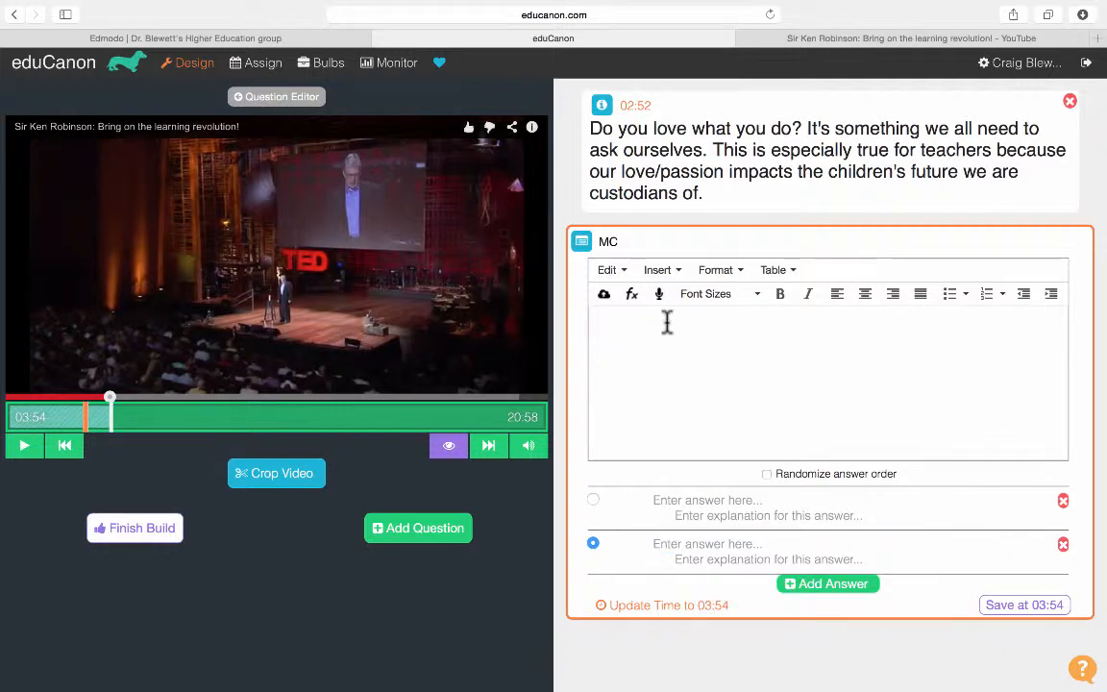
text(Do you love what you do? It's something we all need to ask ourselves. This is especially true for teachers because our love/passion impacts the children's future we are custodians of.)
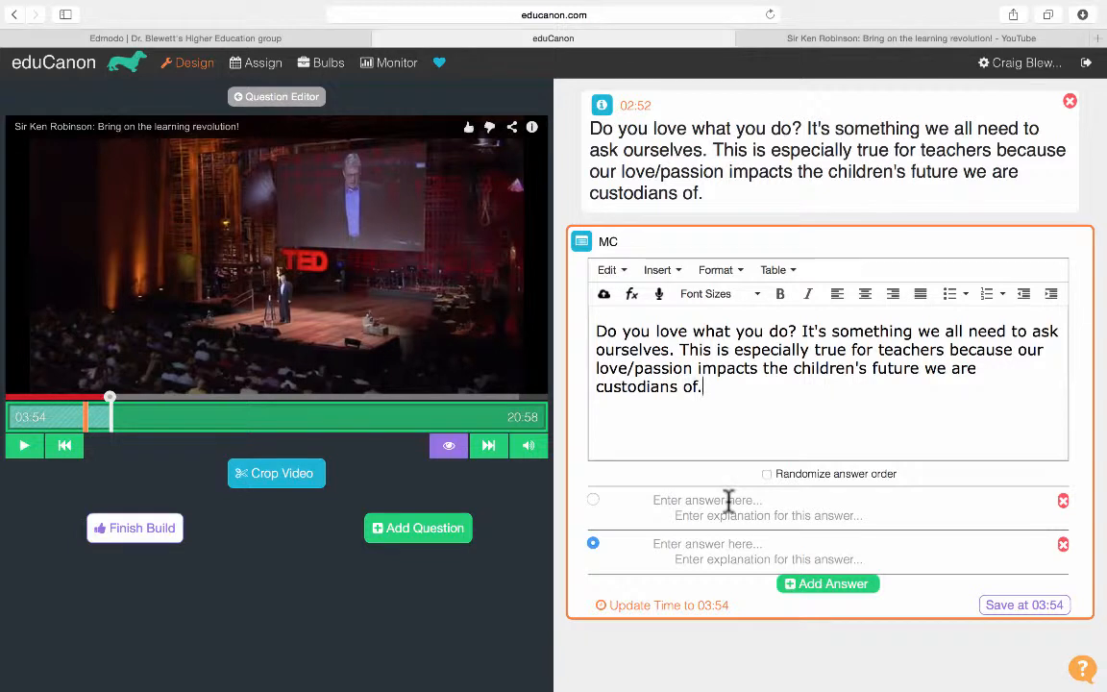
- Enter the first answer "Just stick with it" with the explanation "No, this won't work - the situation will just get worse"
click(674, 504)
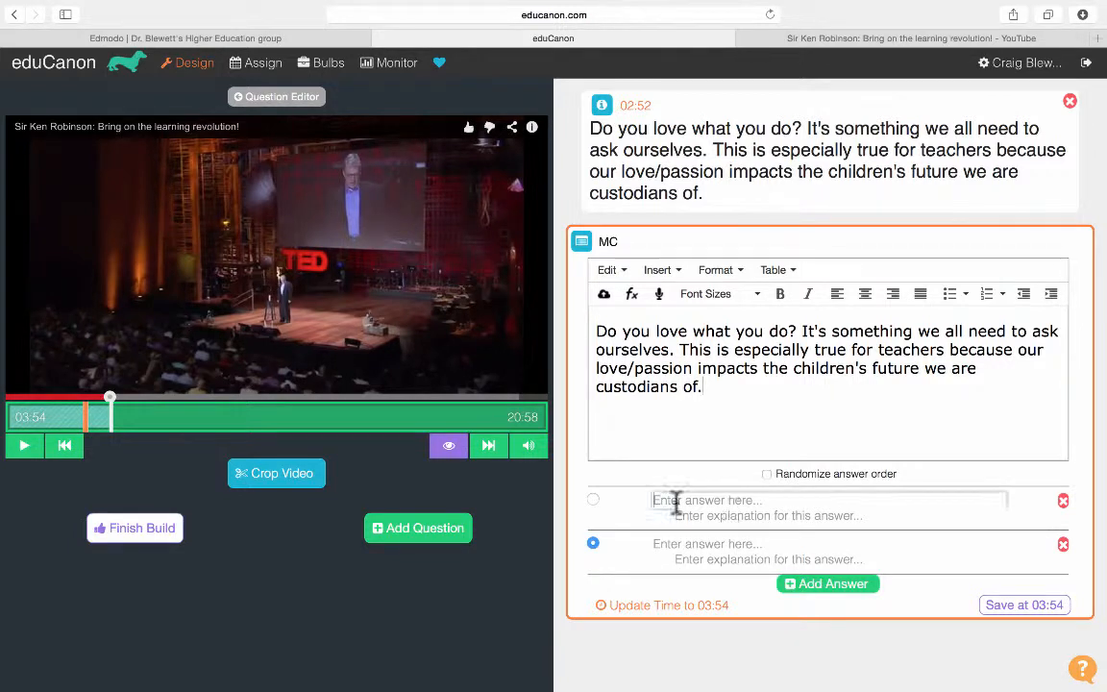
text(Just stick with it)
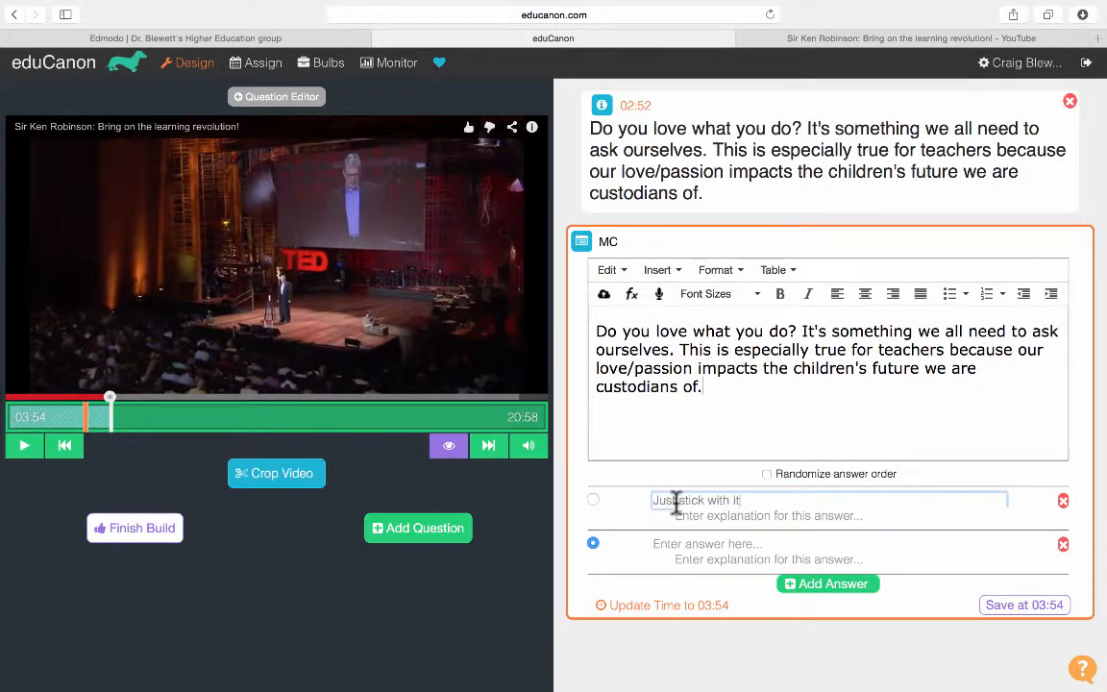
key(BackSpace)
key(BackSpace)
text(it)
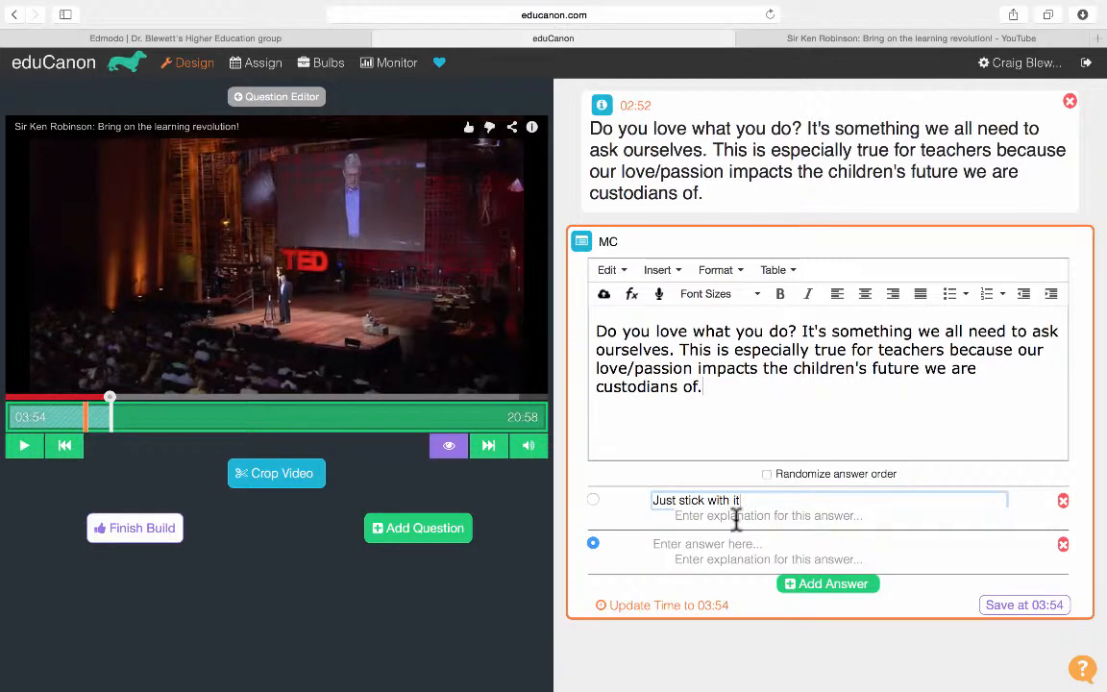
click(714, 515)
text(No, this won't work - the situation will just get worse)
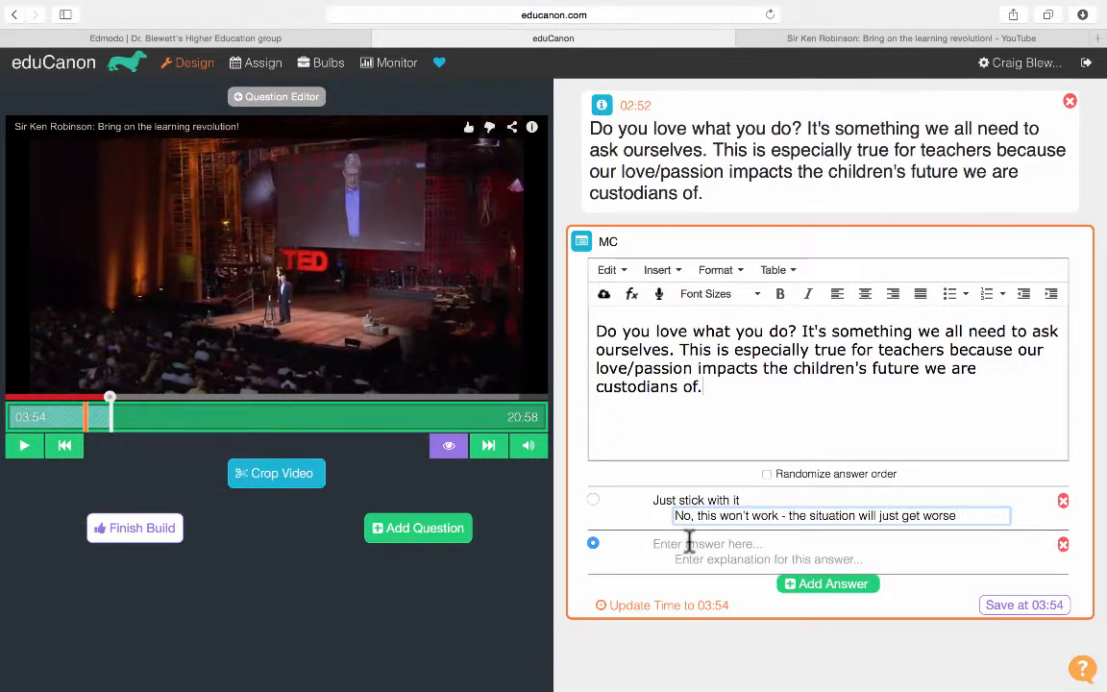
- Enter the second answer "Make more use of more teachers" with the explanation "This will simply further entrench our current approach"
click(682, 544)
text(Make more use of more teachers)
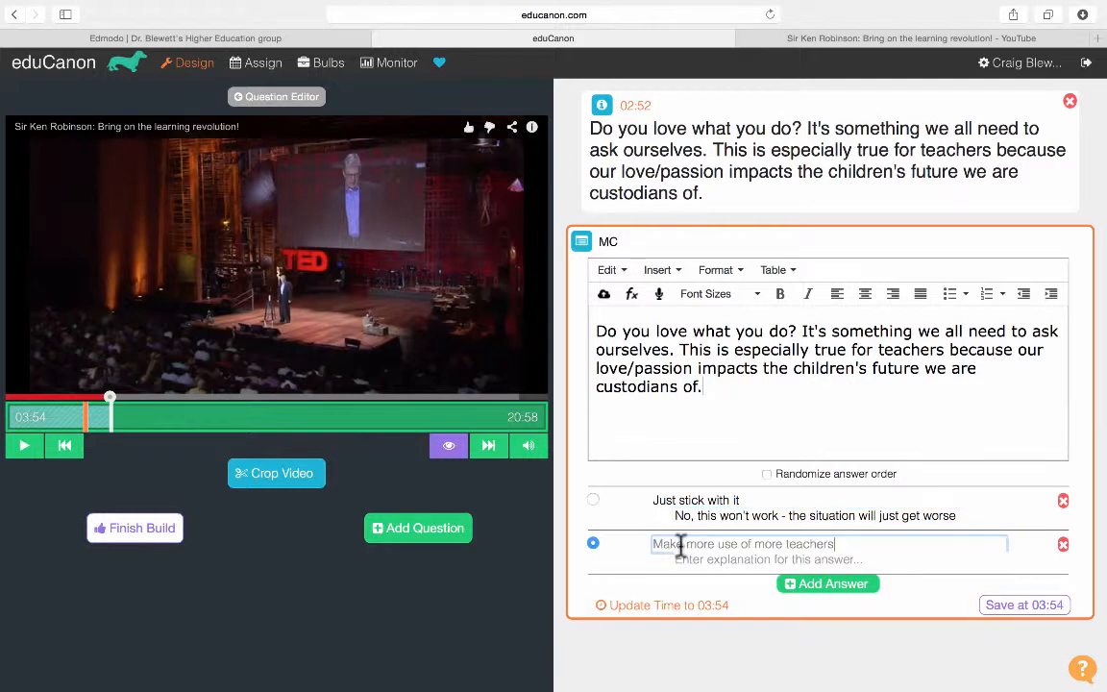
click(732, 558)
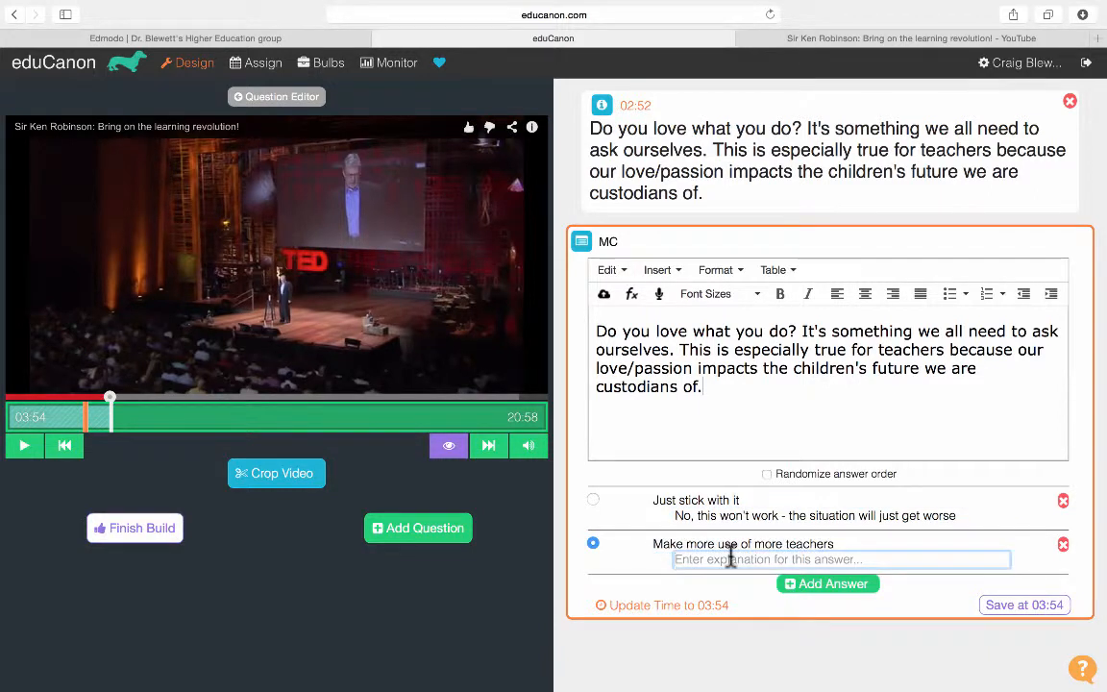
text(This will simply further entrench our current approach)
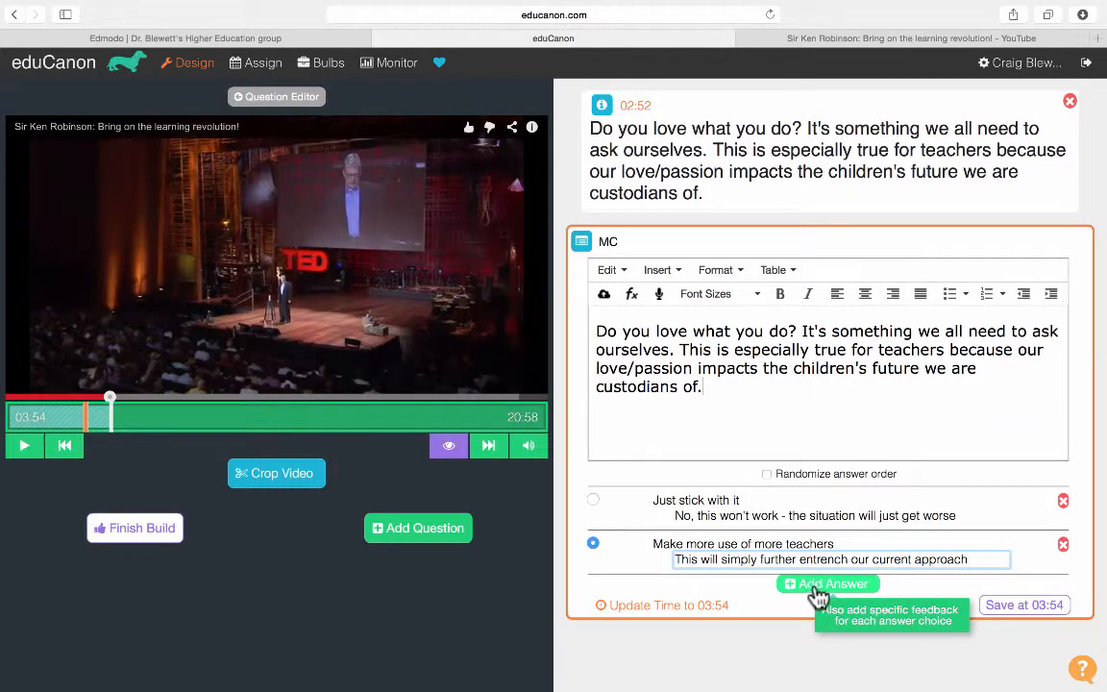
- Add and save the correct answer "Attempt to revolutionise teaching by exploring technological opportunities", explaining that technology offers the most exciting opportunities to revolutionise how we teach
click(817, 586)
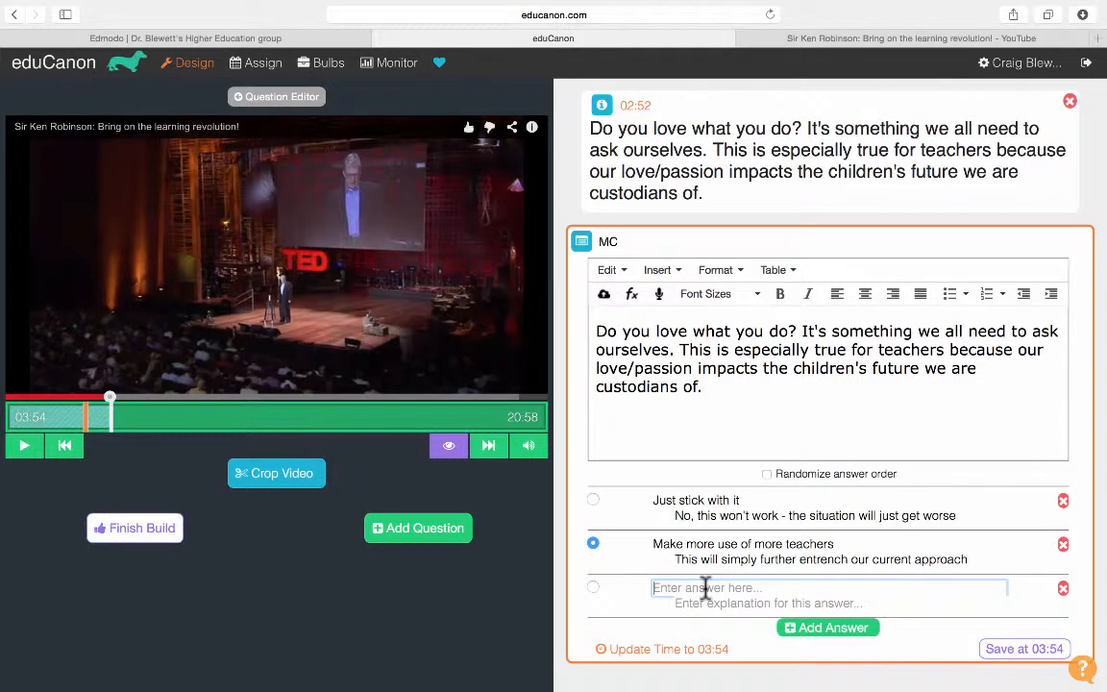
key(super+v)
click(699, 597)
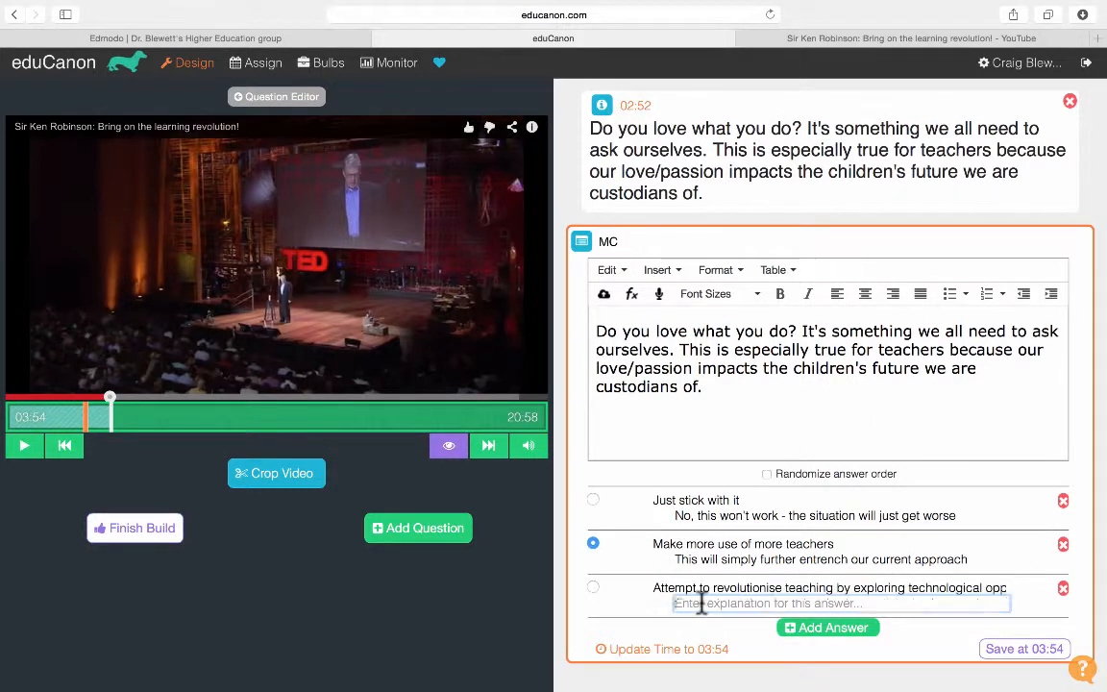
text(The most exciting opportunities to revolutionise how we teach)
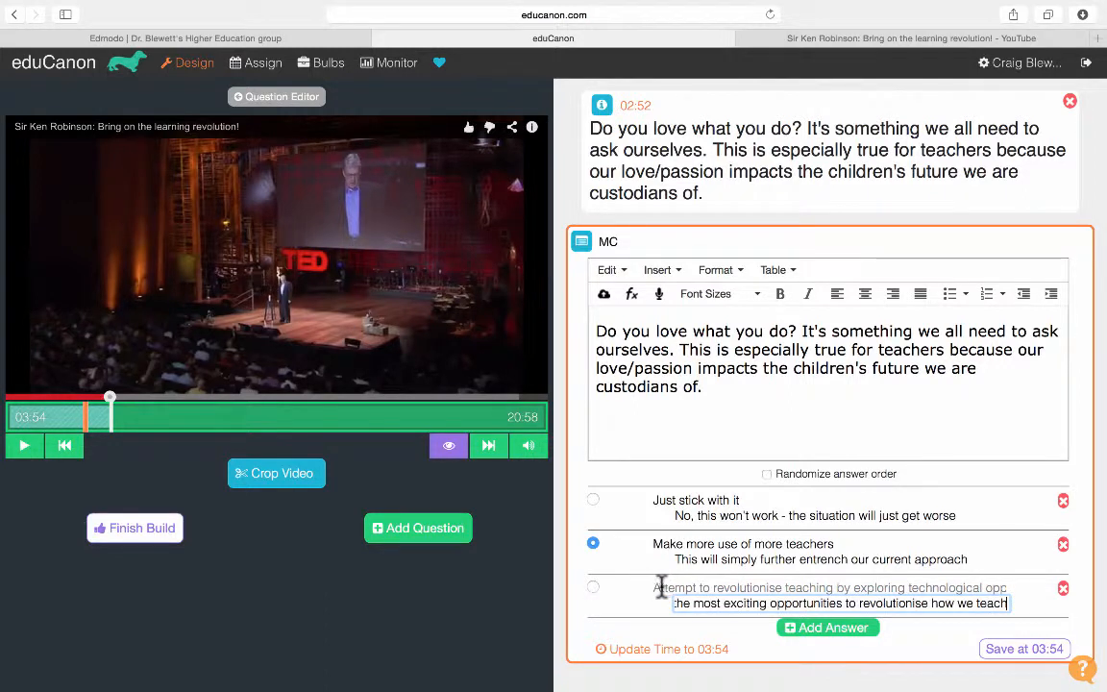
click(593, 586)
click(592, 588)
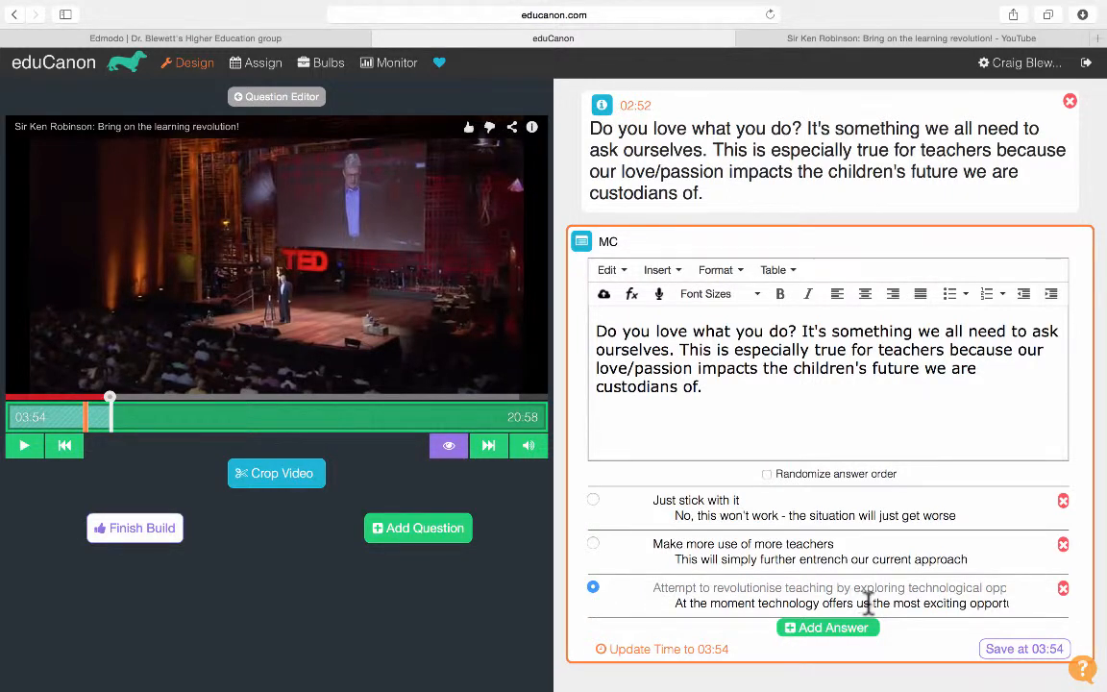
click(1005, 652)
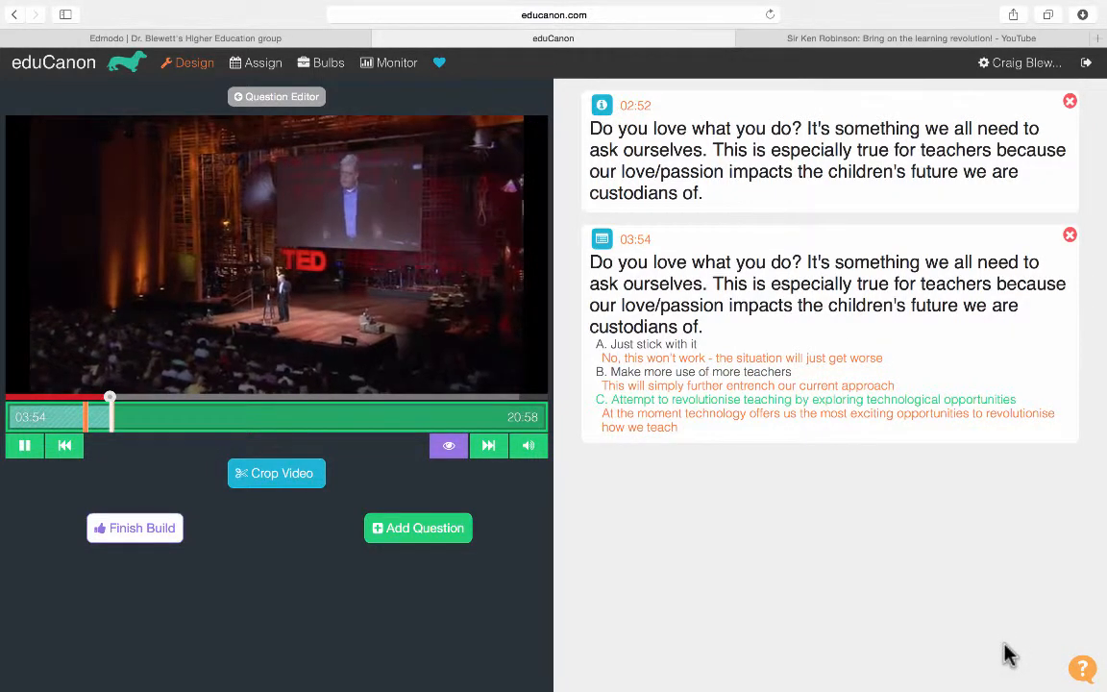
- Stop the playback, finish the build of the bulb and return to the lessons without assigning it to a class
click(26, 447)
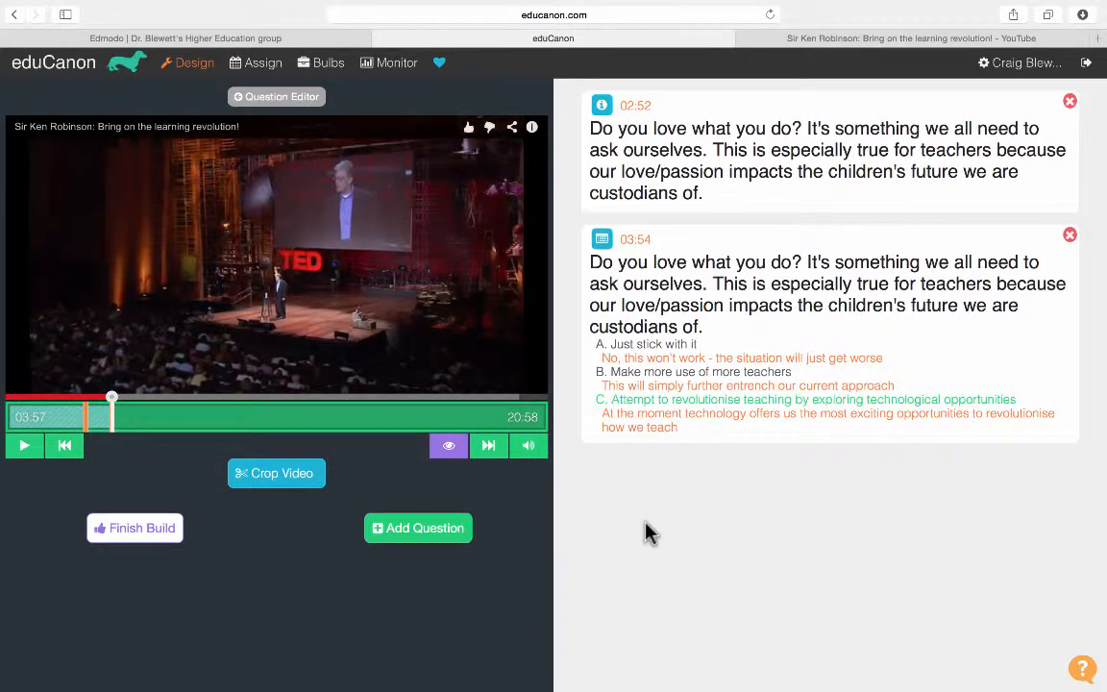
click(420, 538)
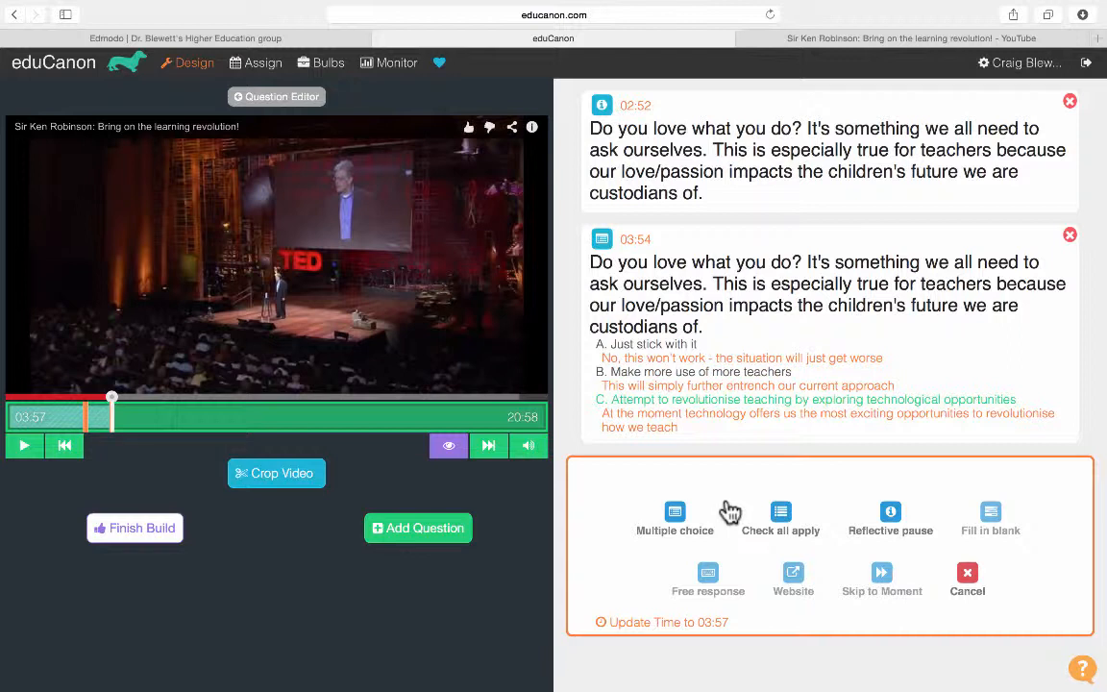
click(153, 535)
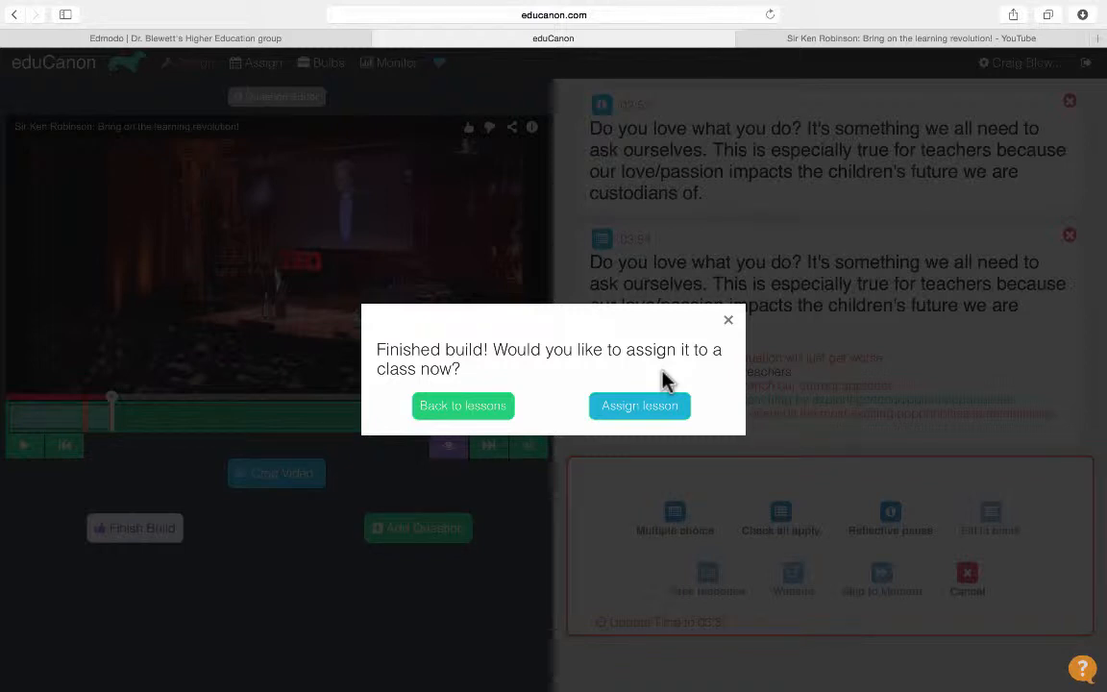
click(486, 409)
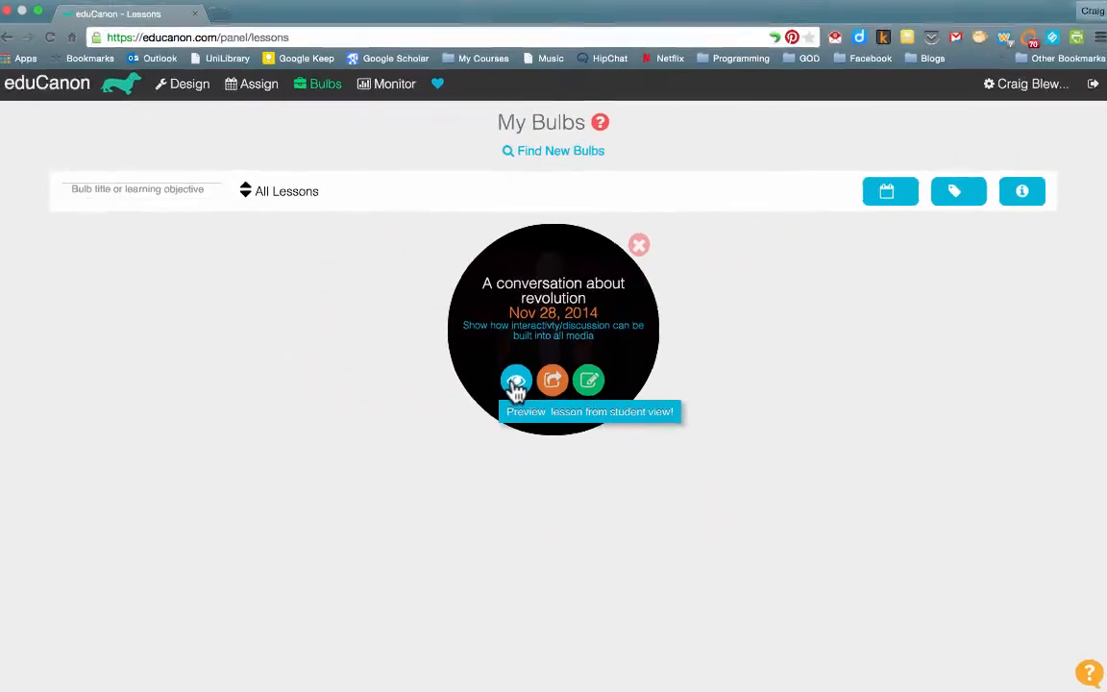
- Preview the "A conversation about revolution" lesson as a student, skipping ahead to the reflective pause and acknowledging it to continue
click(461, 432)
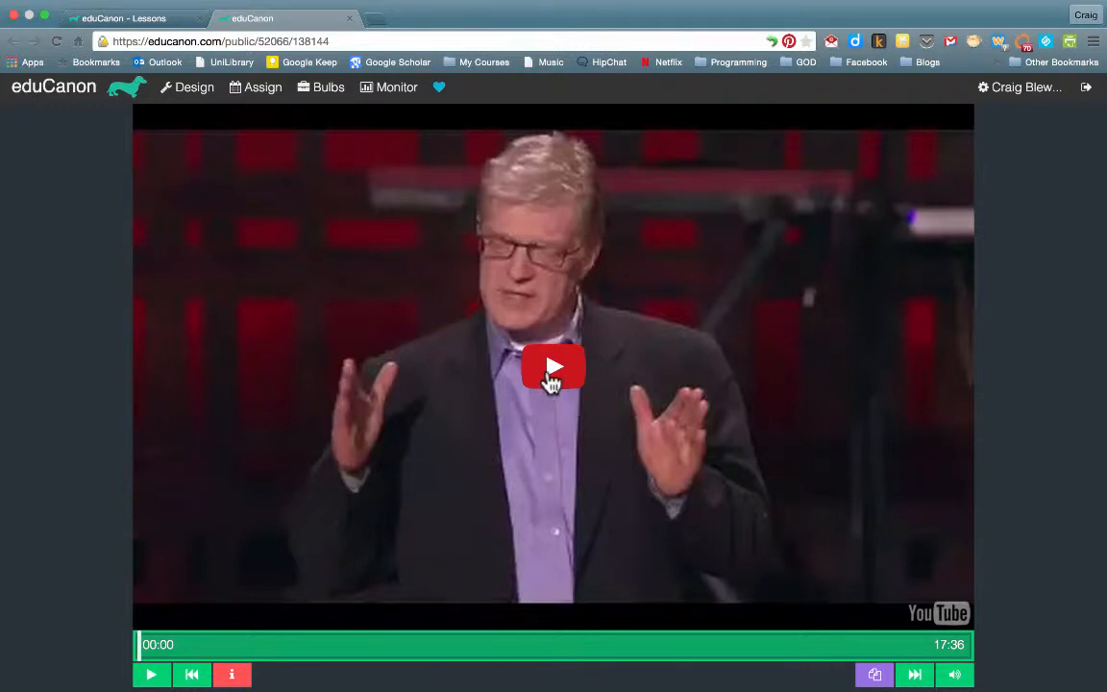
click(553, 374)
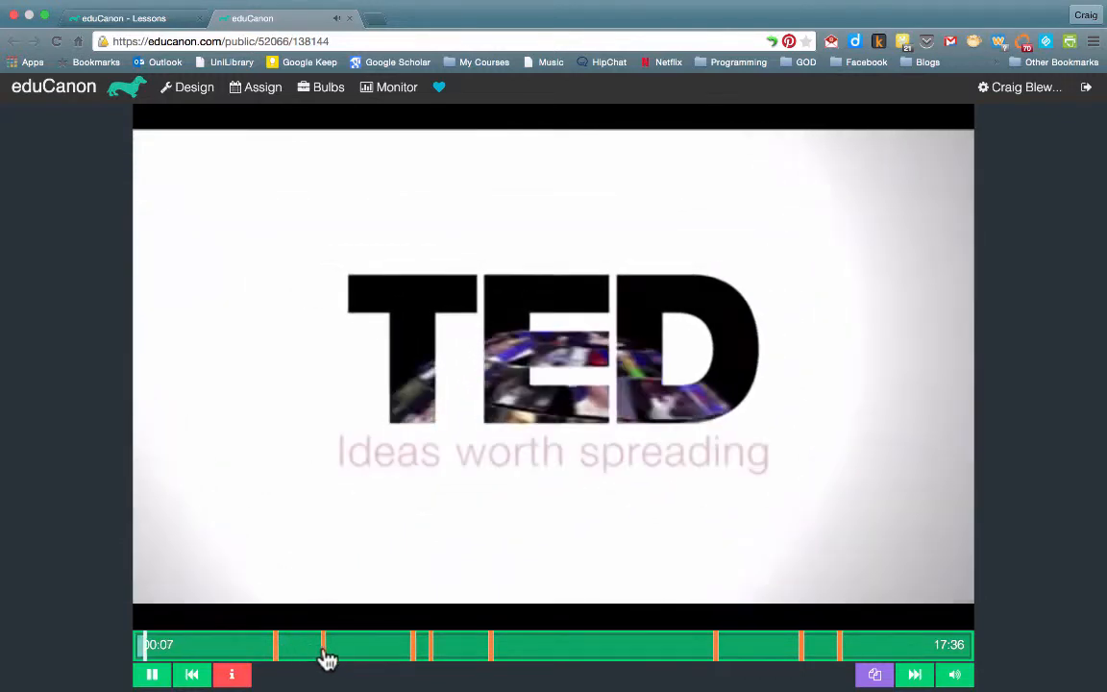
click(151, 672)
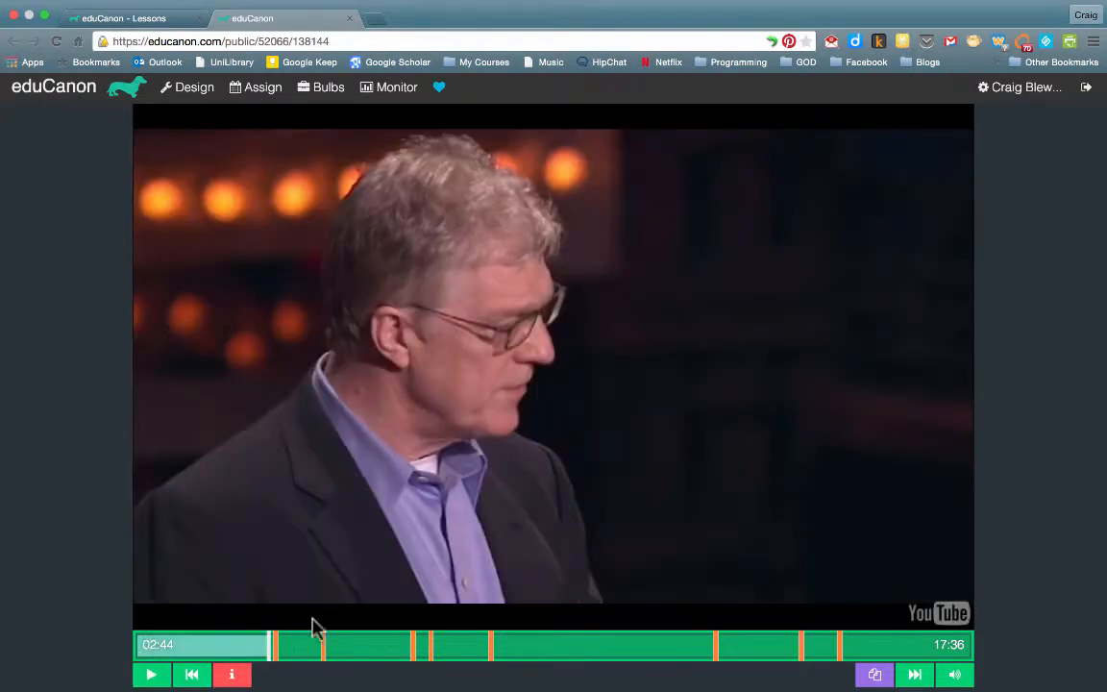
click(152, 677)
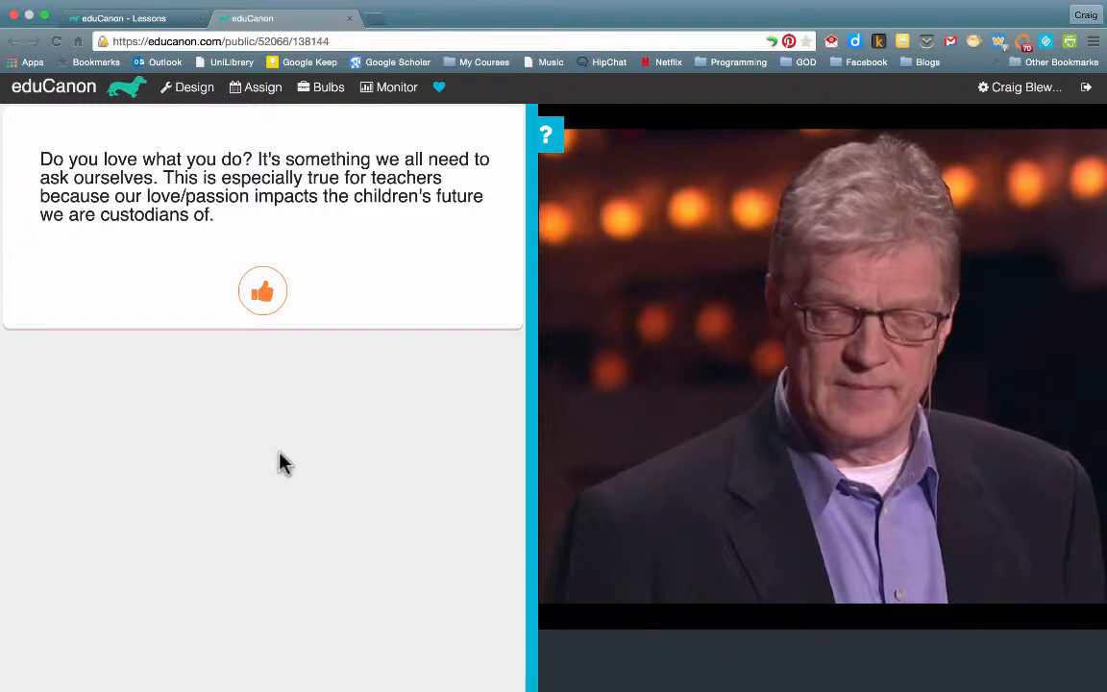
click(269, 294)
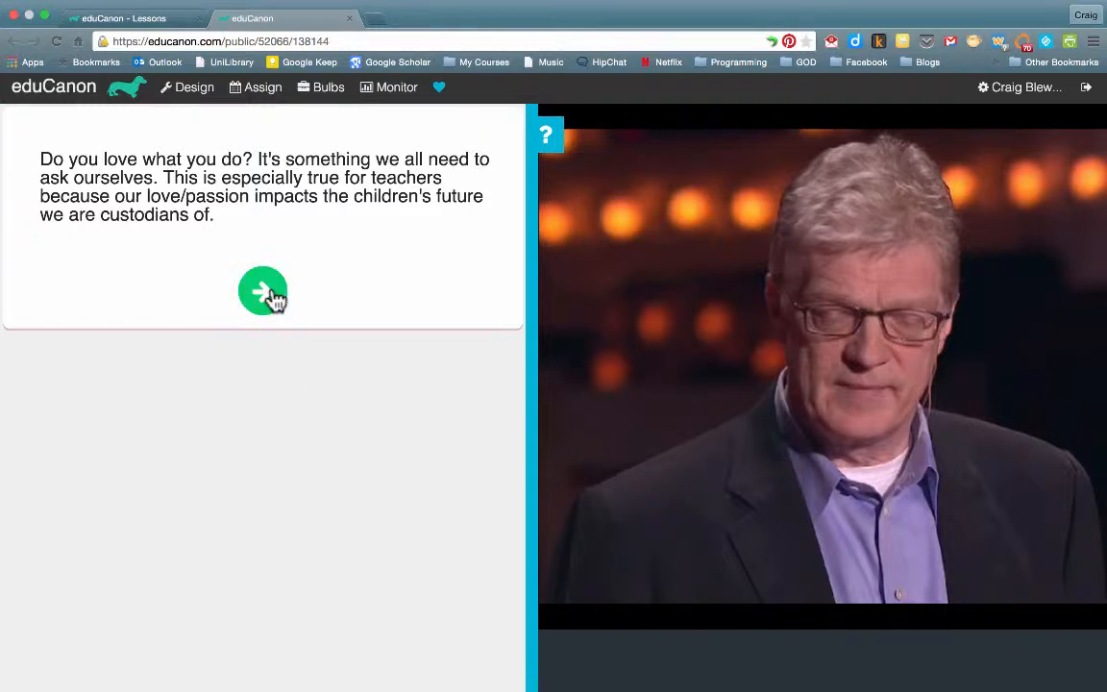
click(269, 294)
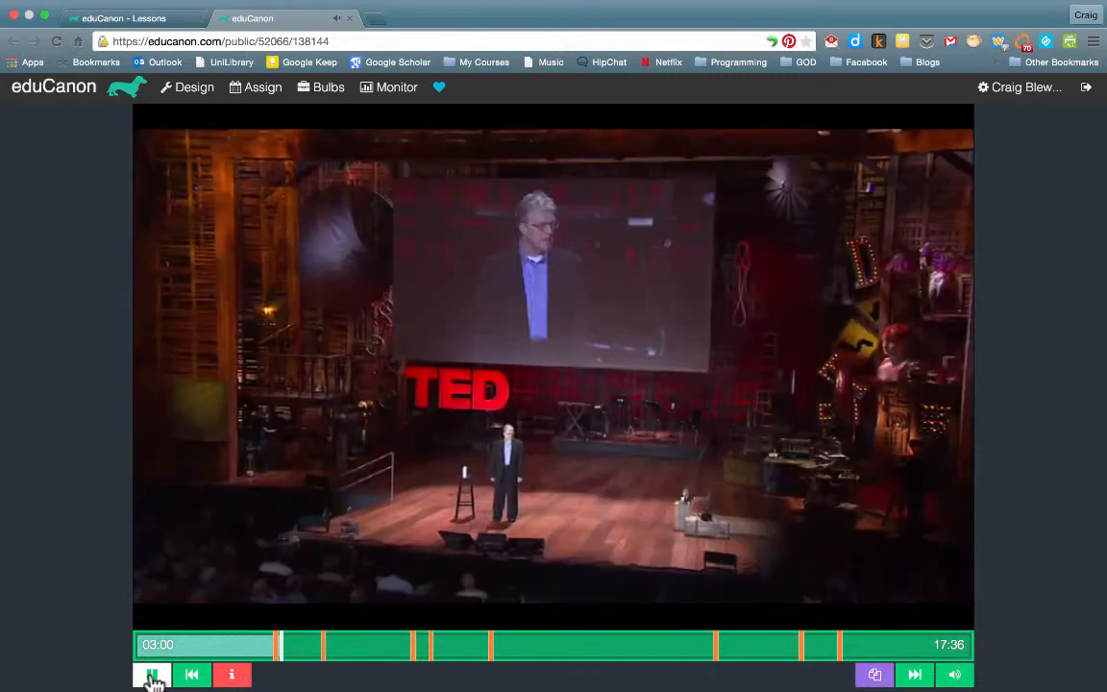
- Advance the preview to the multiple choice question, submit the answer "Just stick with it" and continue the video
click(152, 676)
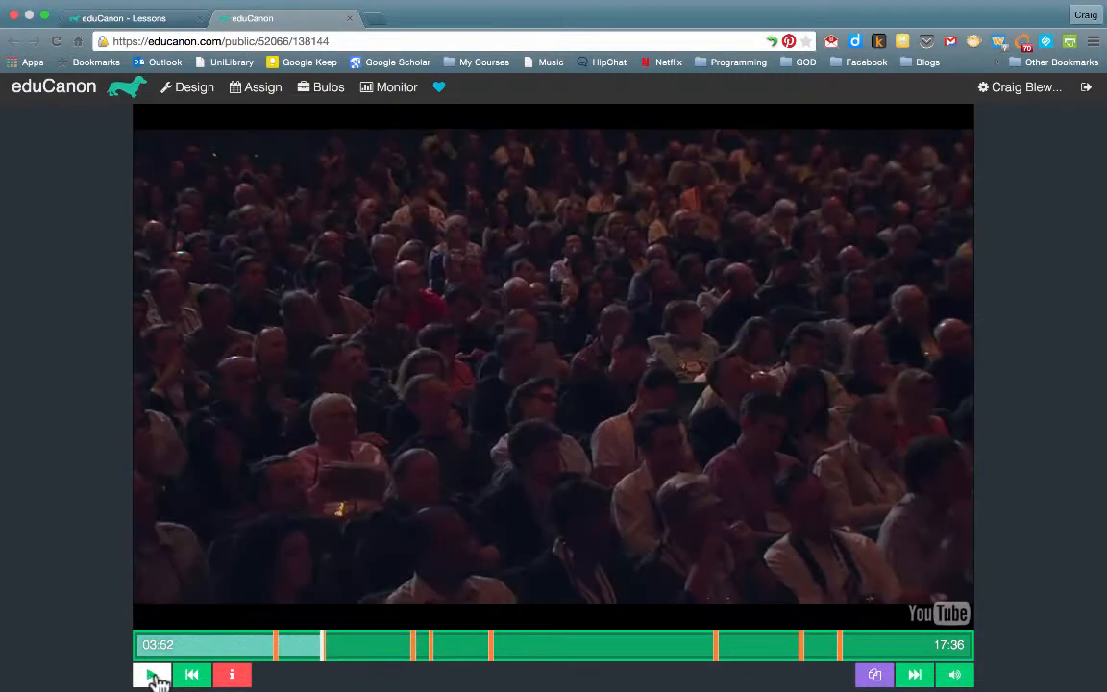
click(152, 675)
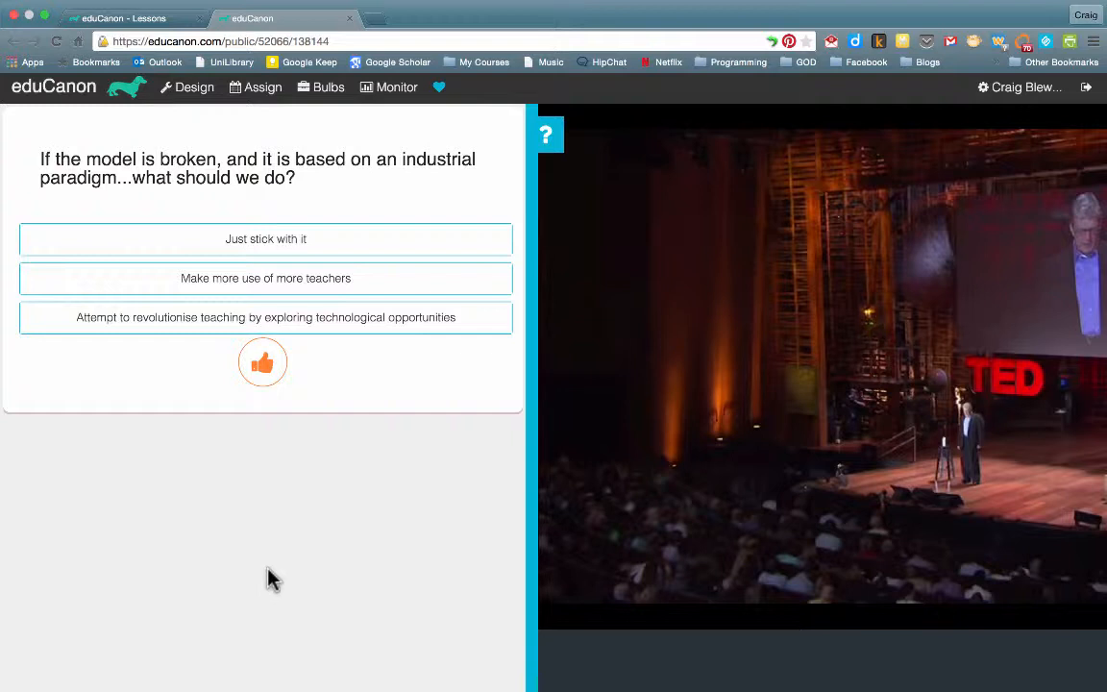
click(256, 240)
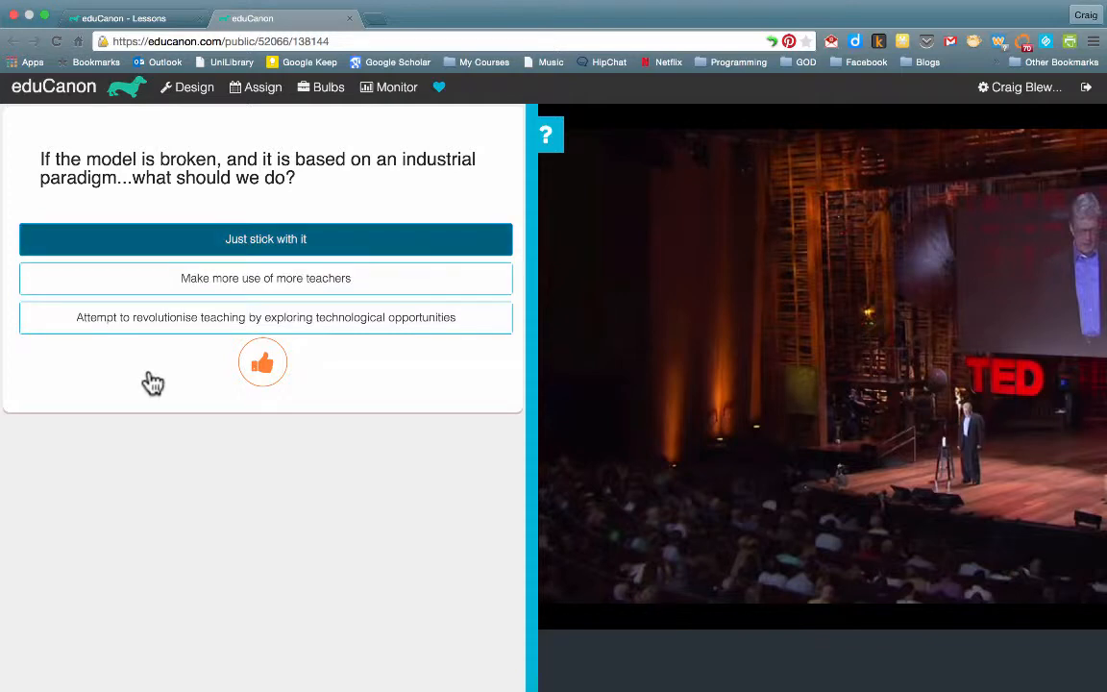
click(263, 366)
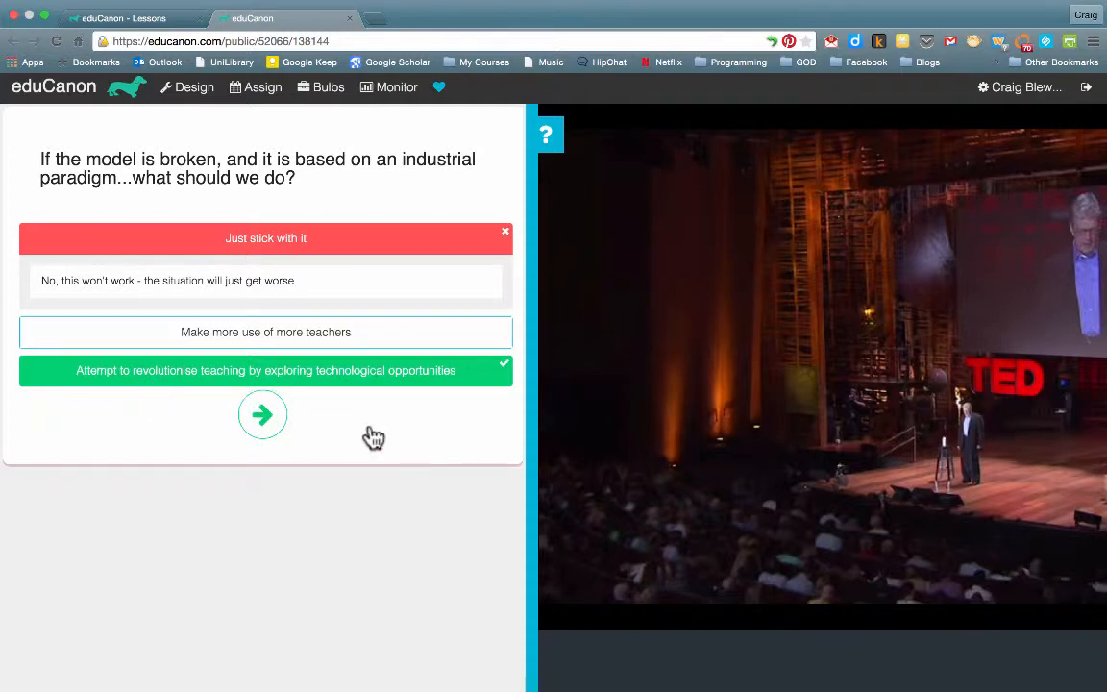
click(263, 415)
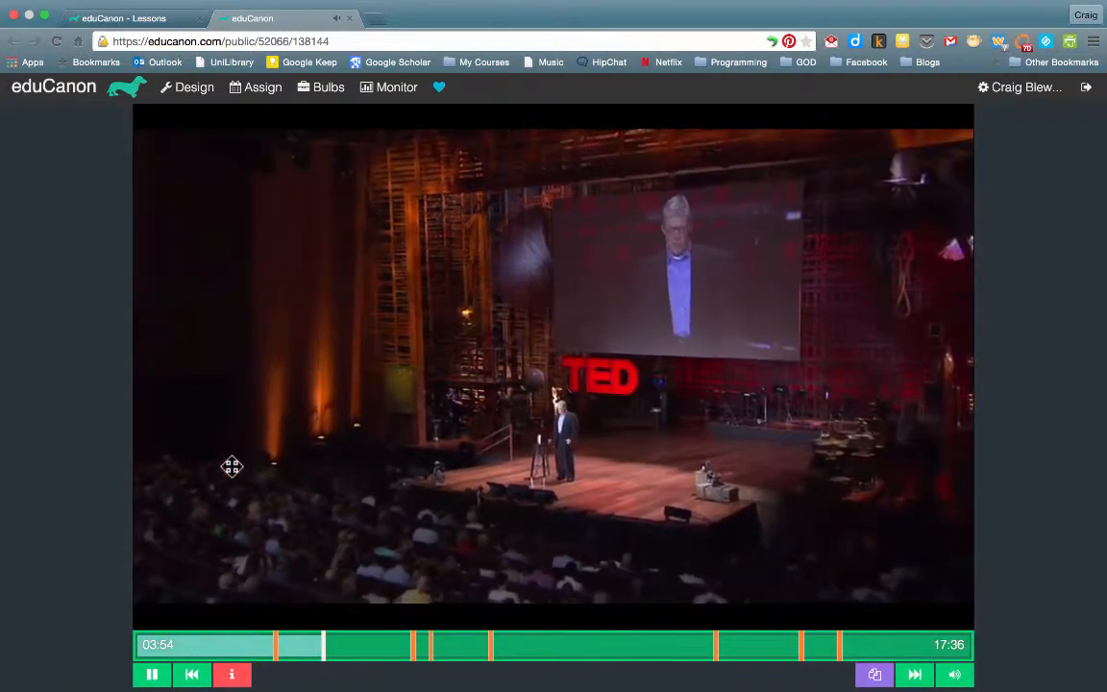
- Pause the preview video and copy the lesson's public web address
click(151, 674)
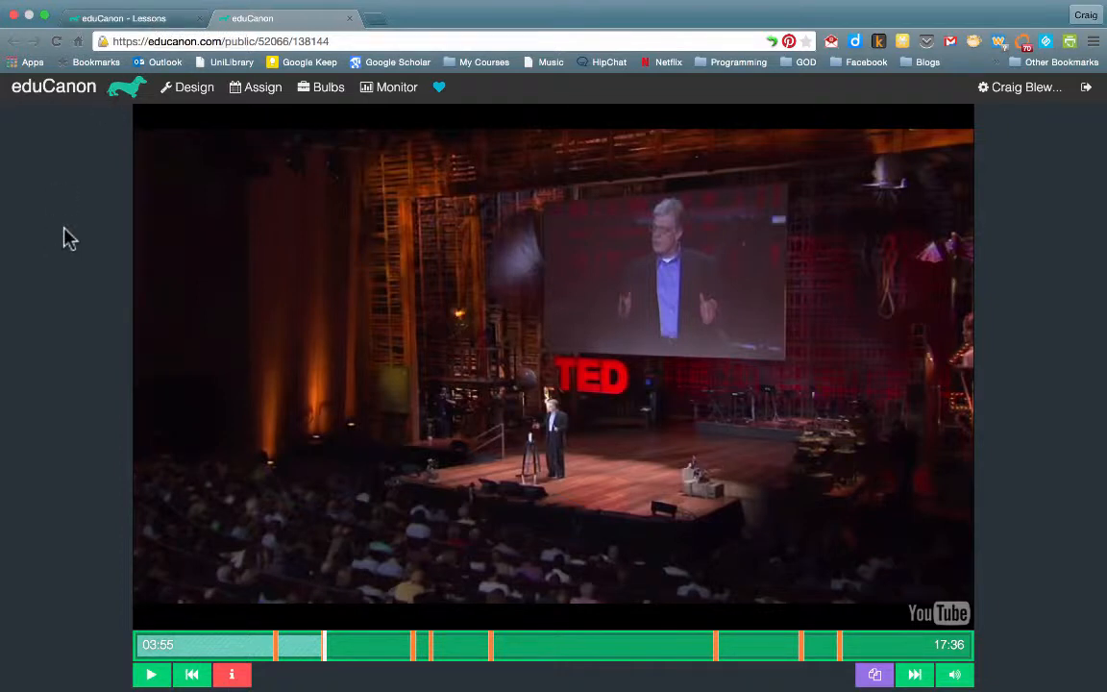
click(354, 41)
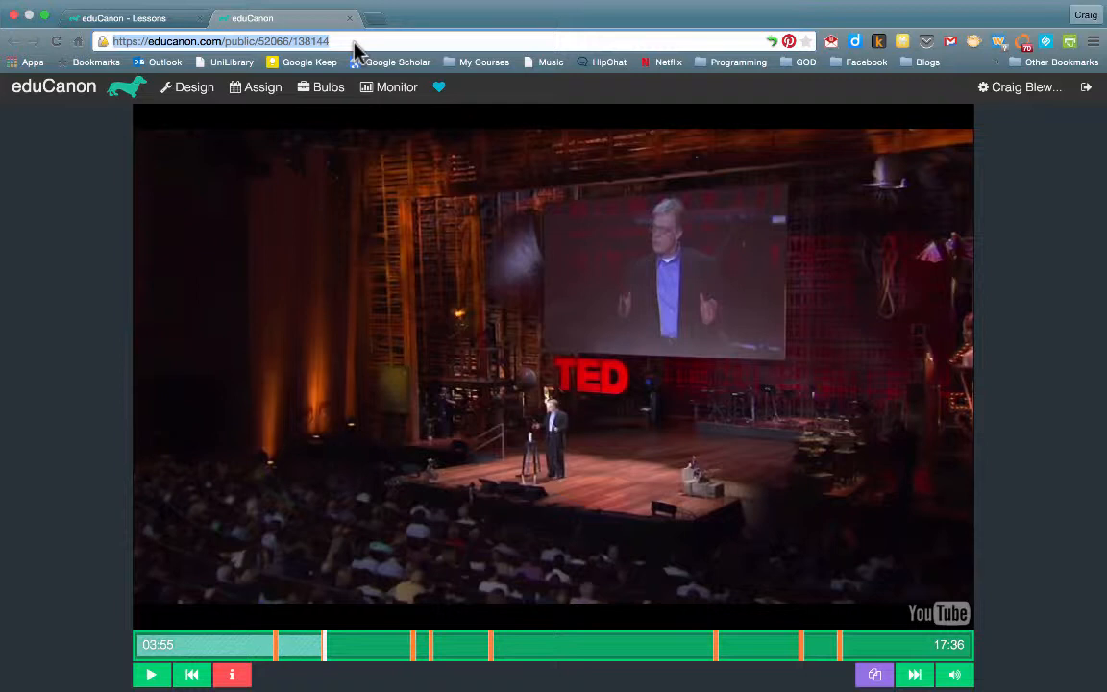
- Return to the bulbs and examine the lesson's link and embed code for sharing with colleagues
click(127, 22)
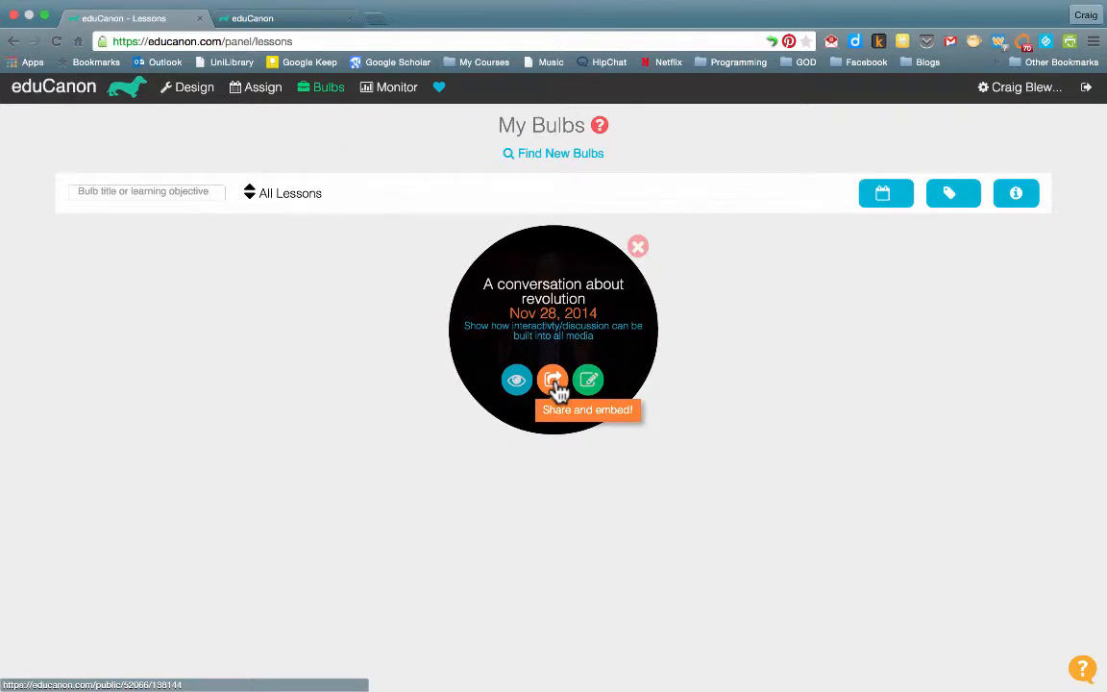
click(555, 382)
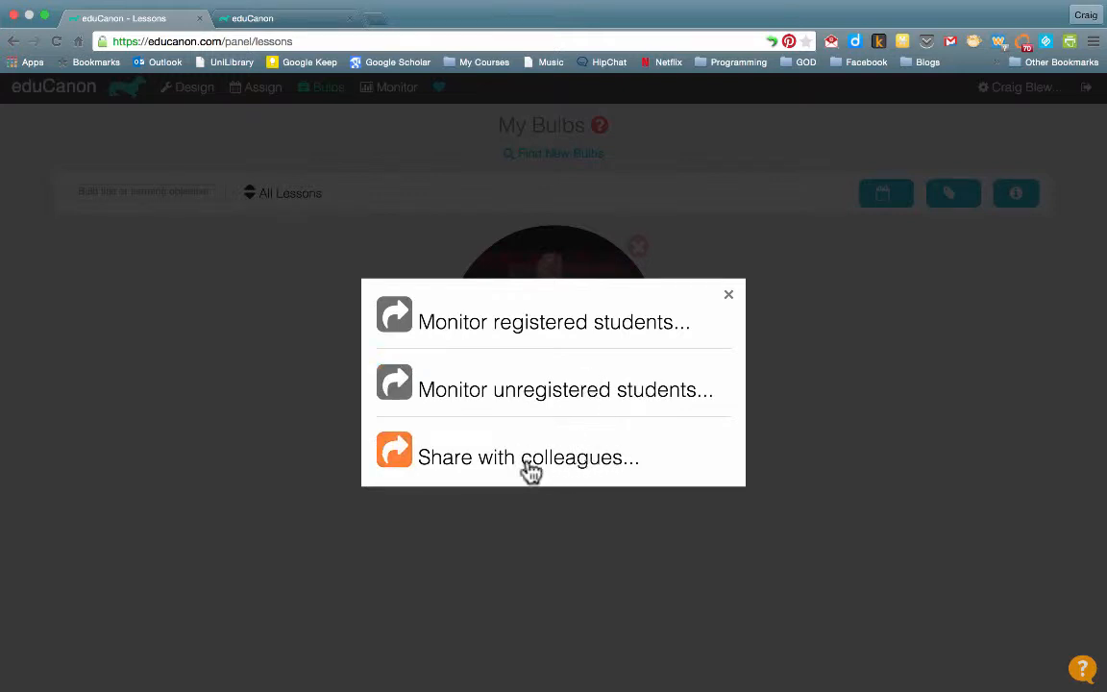
click(572, 462)
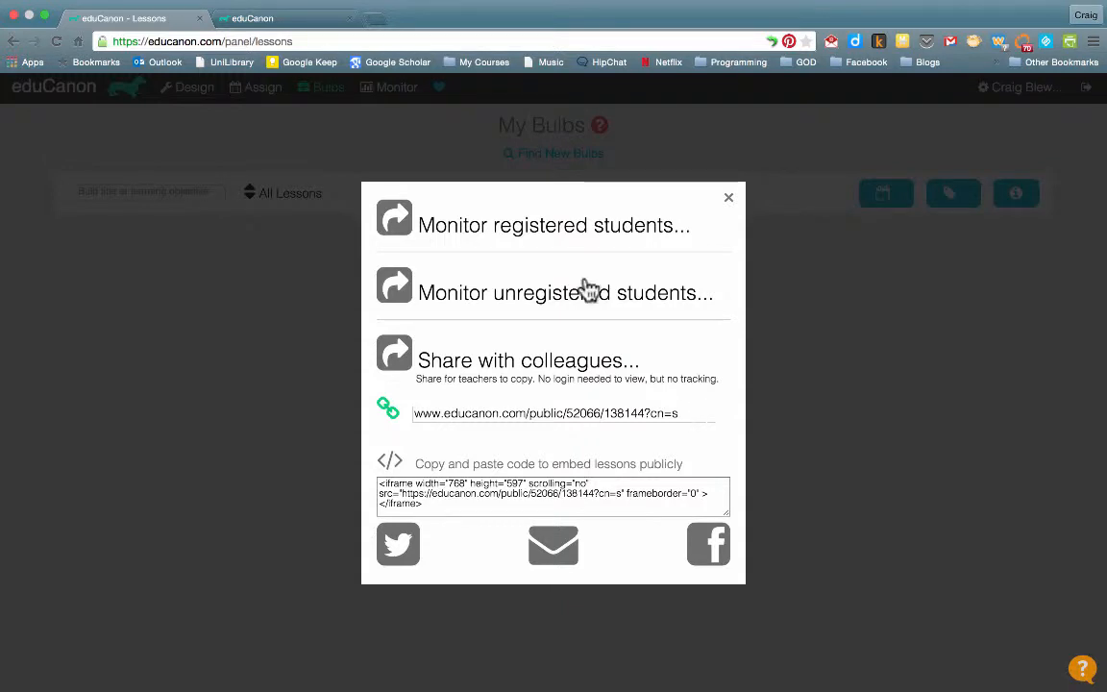
click(677, 413)
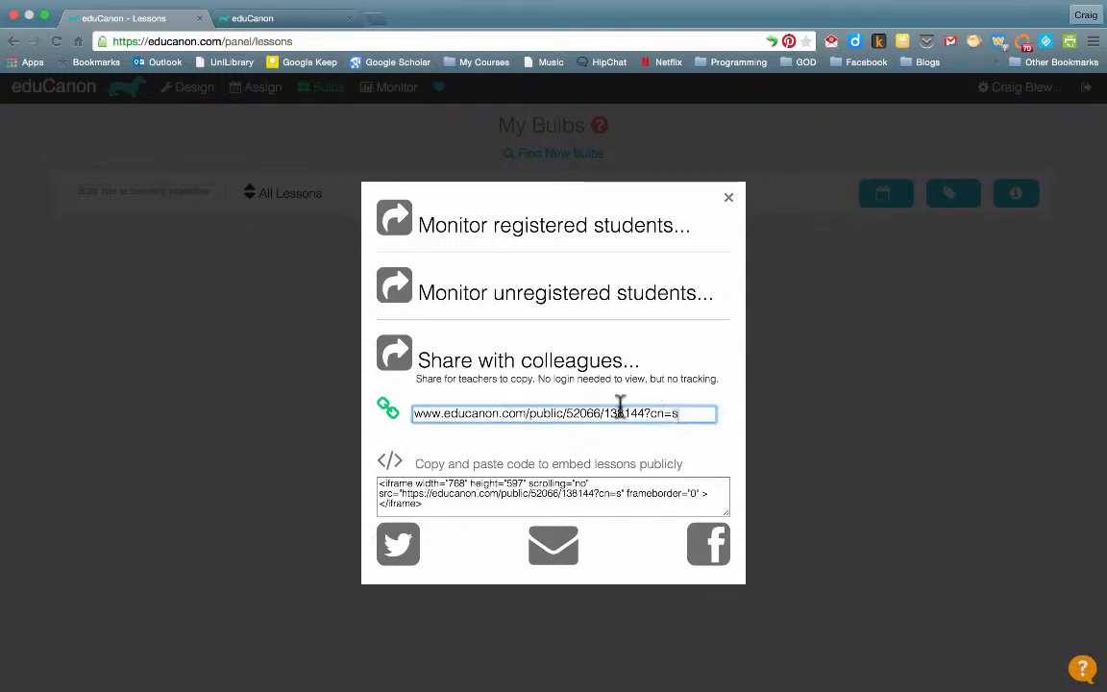
- Switch to Edmodo and begin a group note with "Check out this amazing video on how we need a revolution in teaching. Do you"
click(308, 23)
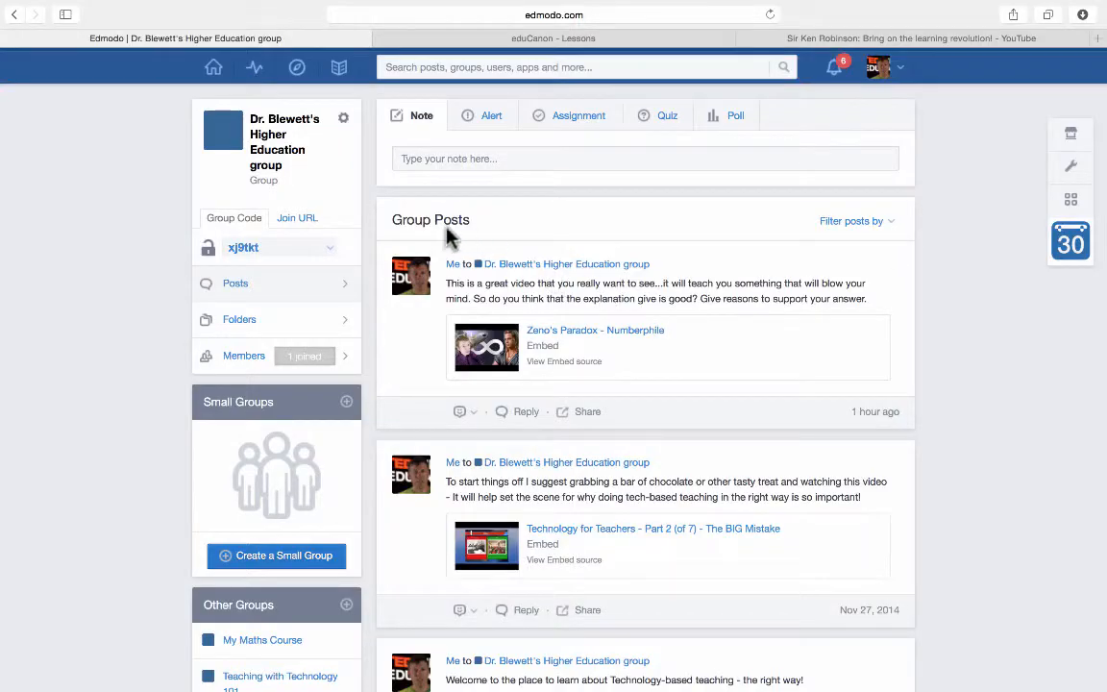
click(452, 161)
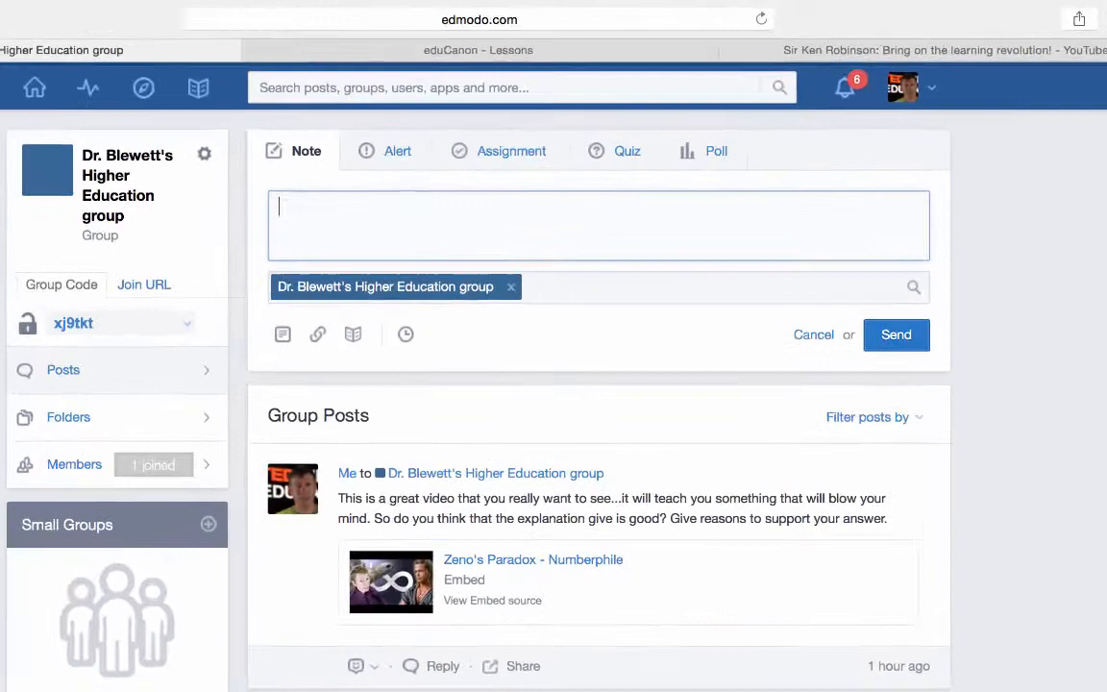
text(Check)
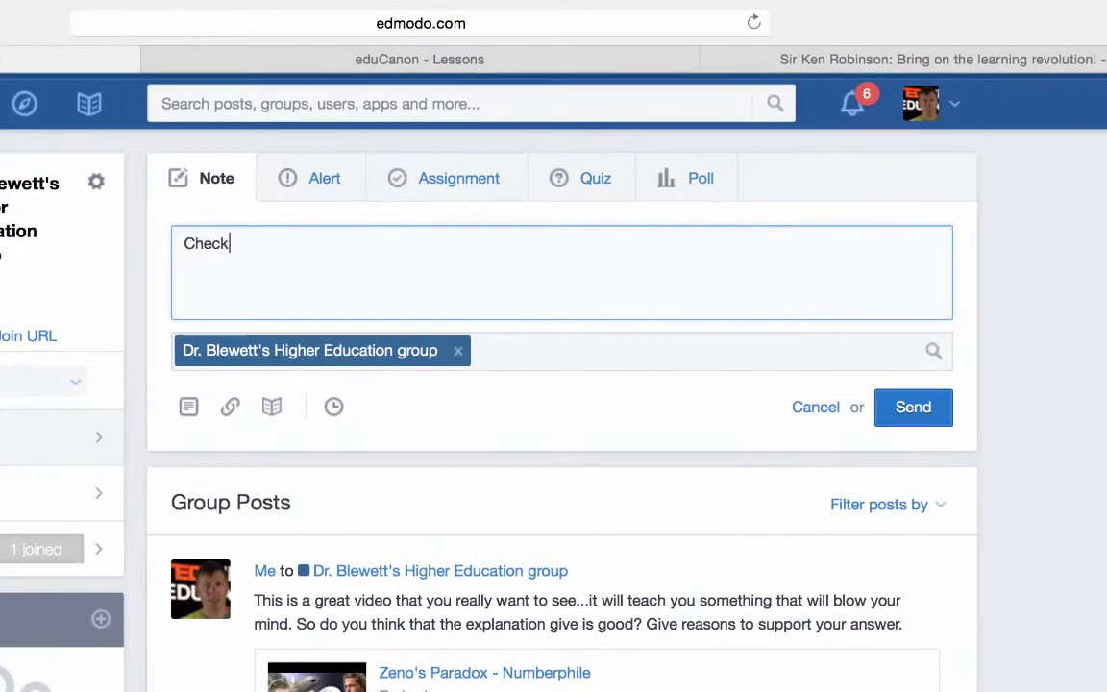
text( out this amazing vid)
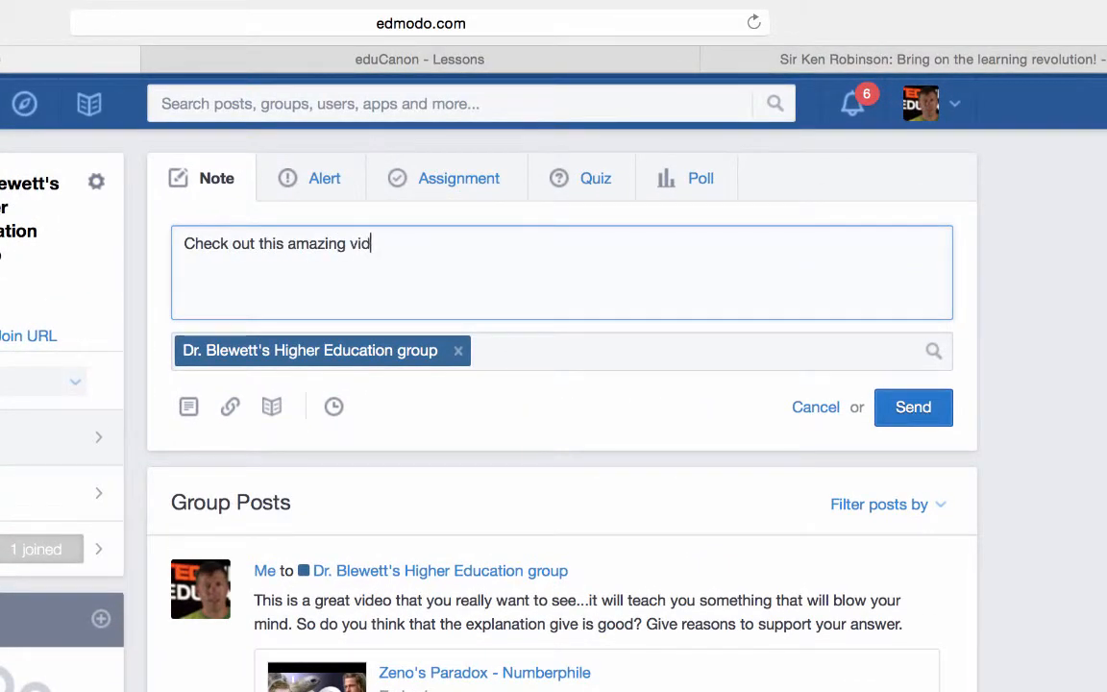
text(eo on how we need a revolution)
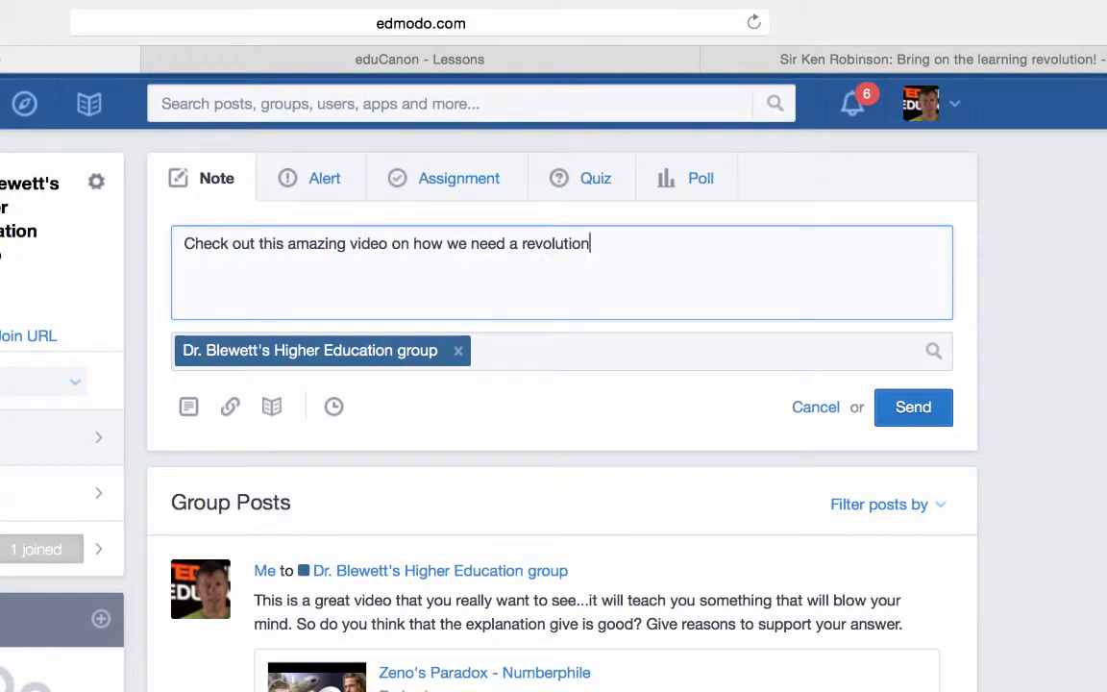
text( in teaching. Do you )
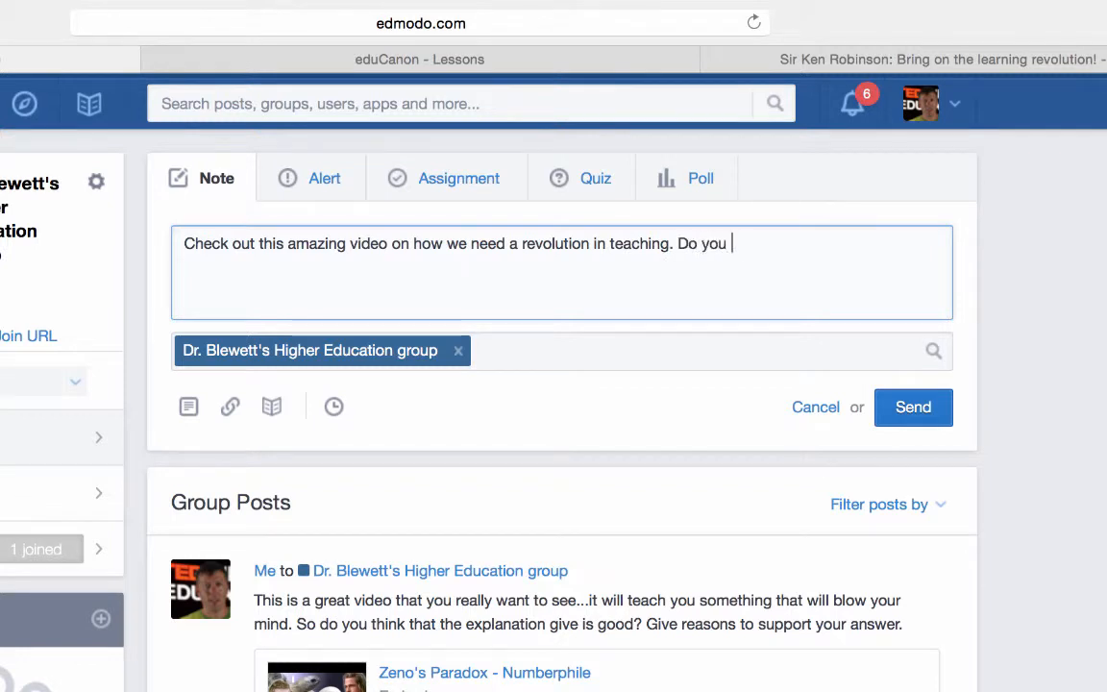
- Complete the note with "agree with Ken Robinson or do you think a gradual evolution would work even better? Share your views!"
text(agree with Ken Ro)
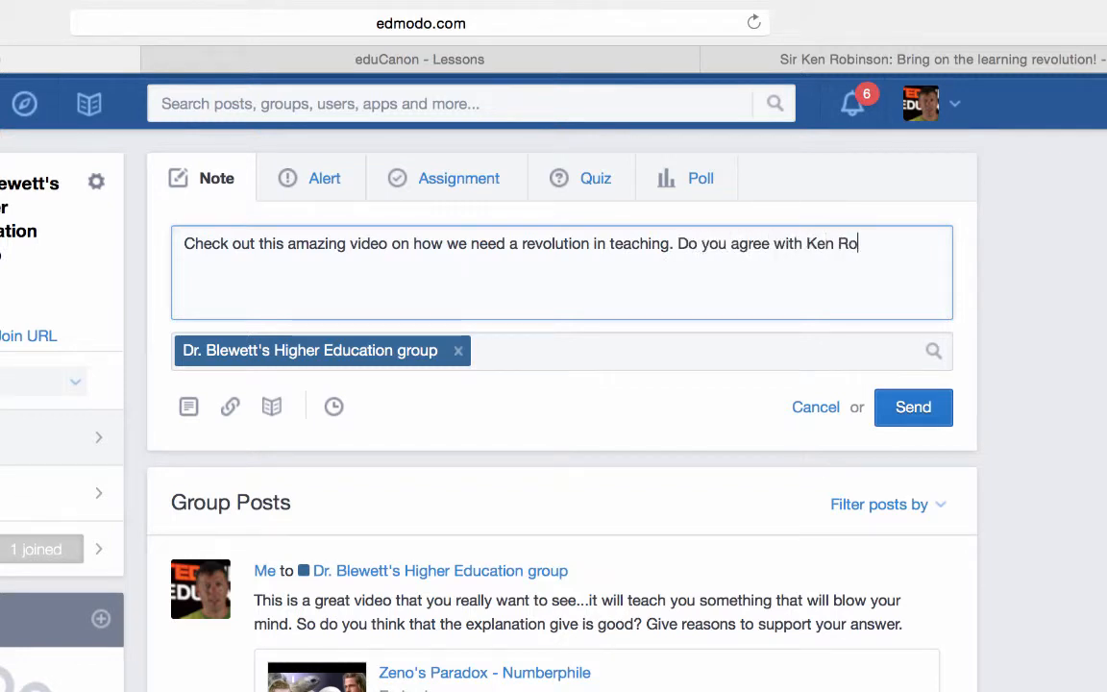
text(binson or do you think)
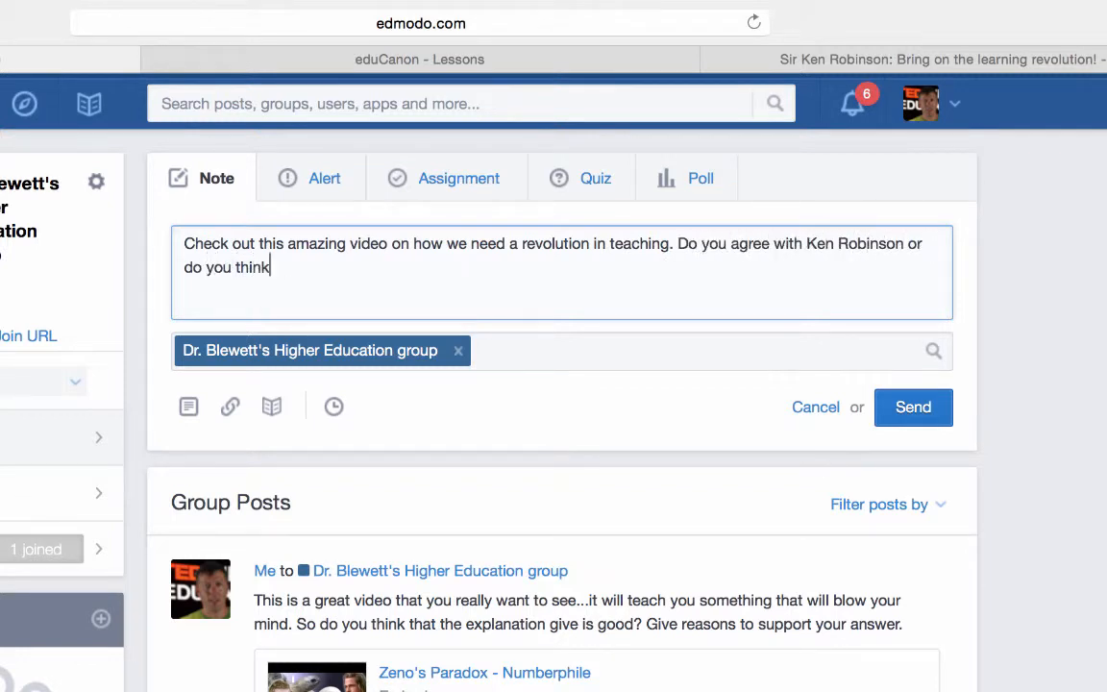
text( a gradual ev)
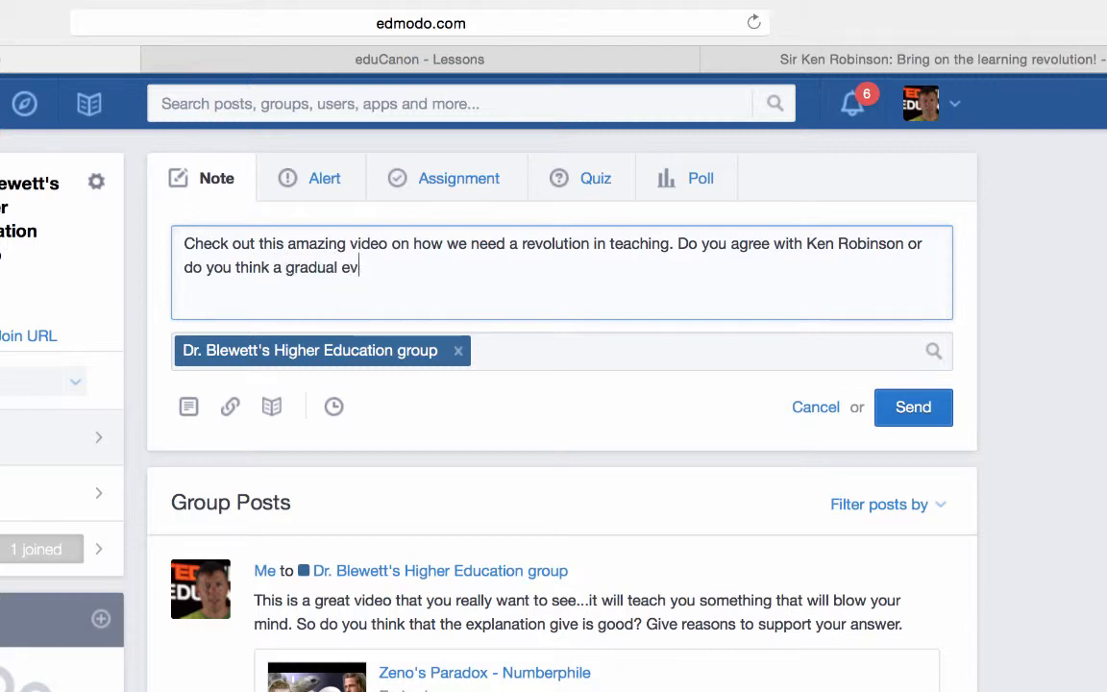
text(olution would work e)
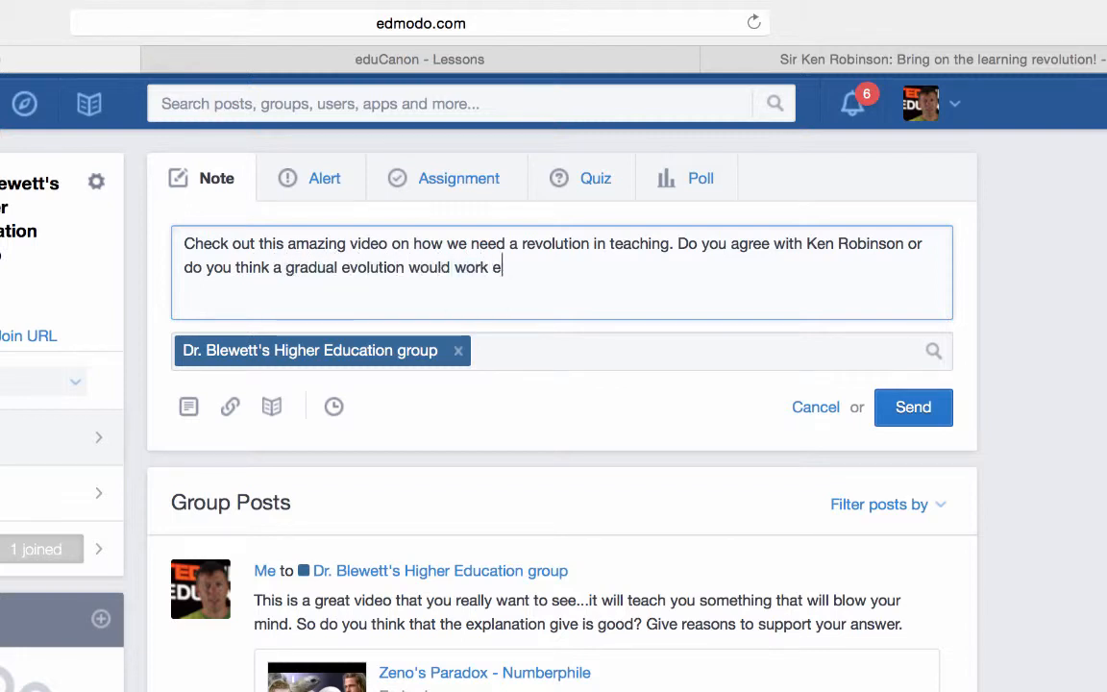
text(ven better? Share your views!)
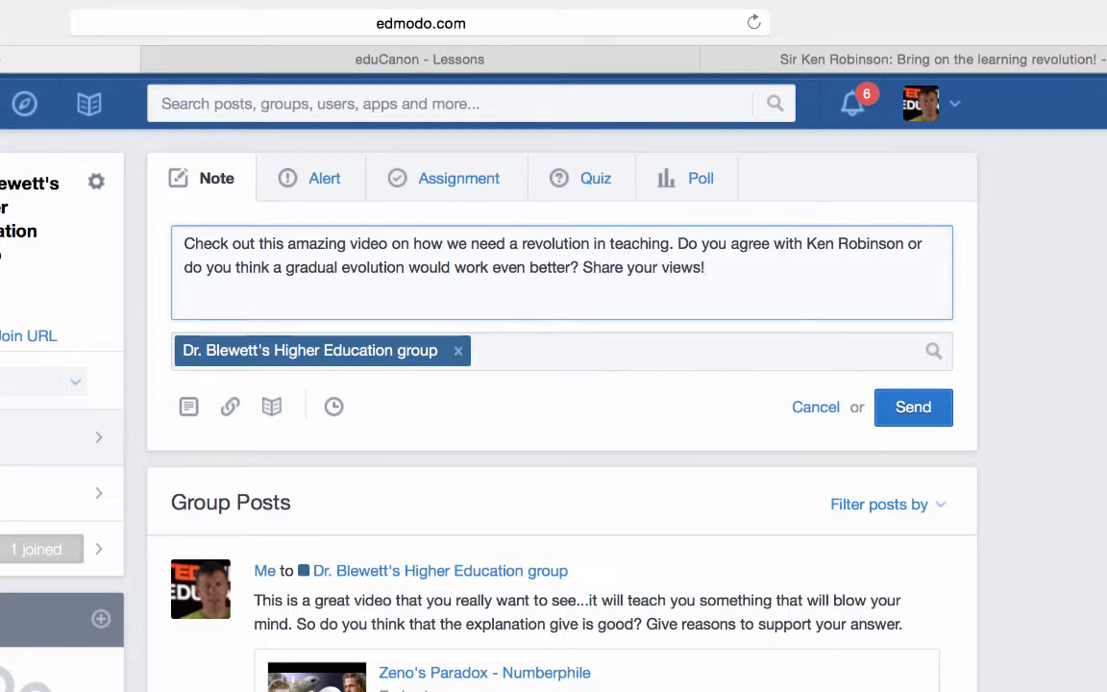
- Attach the copied eduCanon lesson link to the note with the title "An Education Revolution"
click(229, 406)
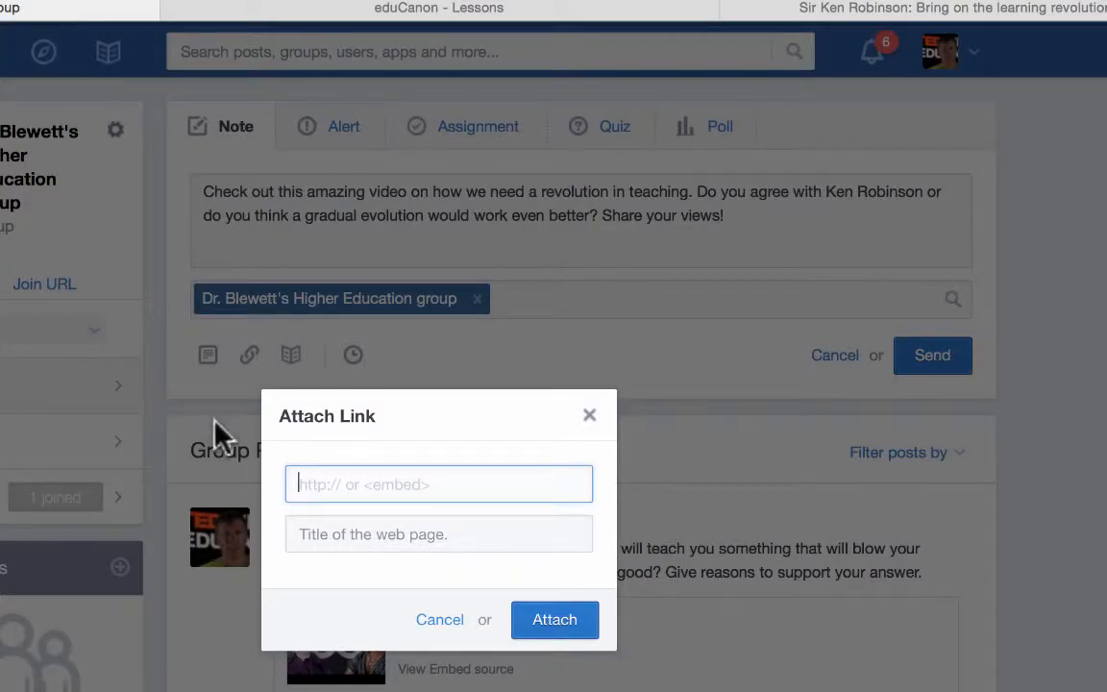
key(ctrl+v)
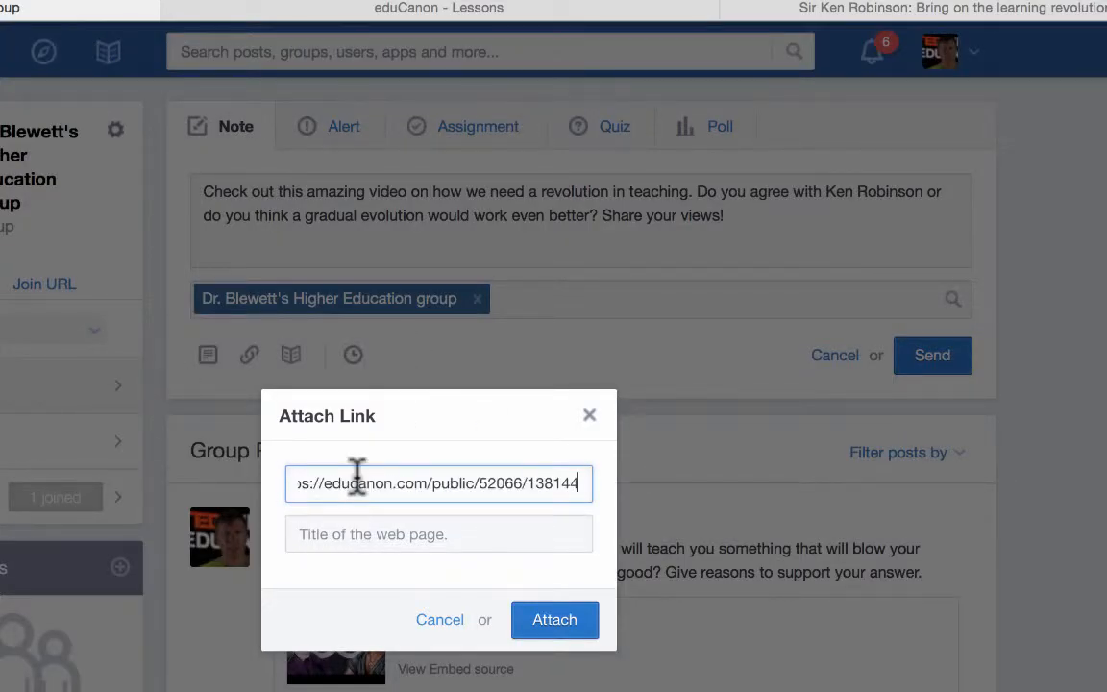
click(356, 530)
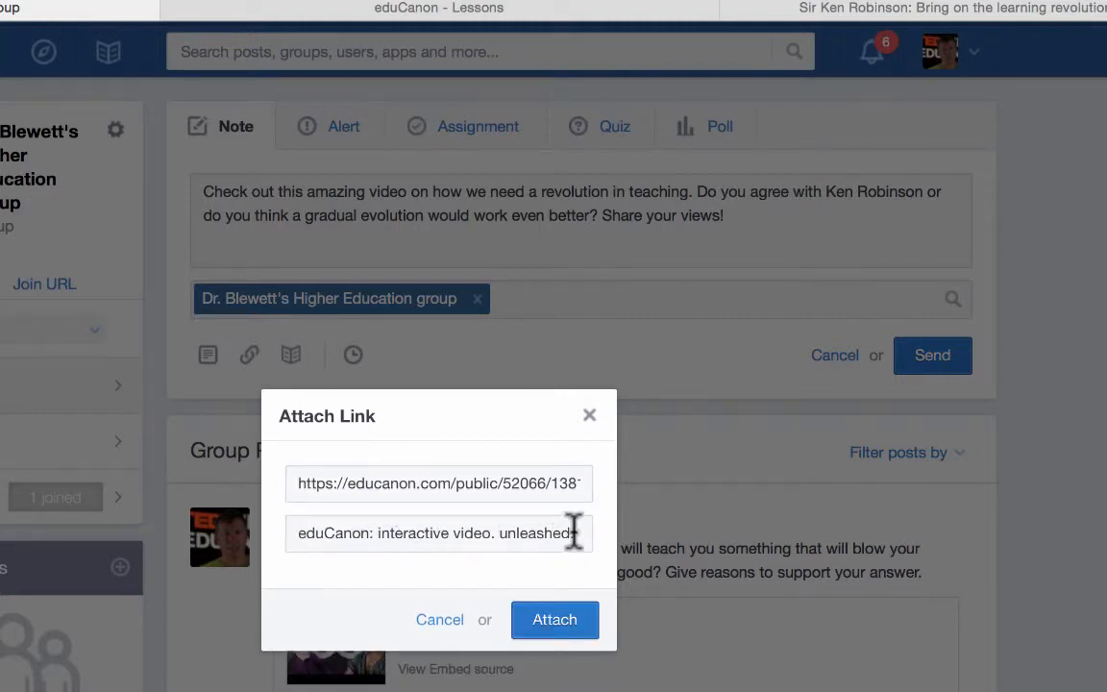
drag(574, 532, 288, 535)
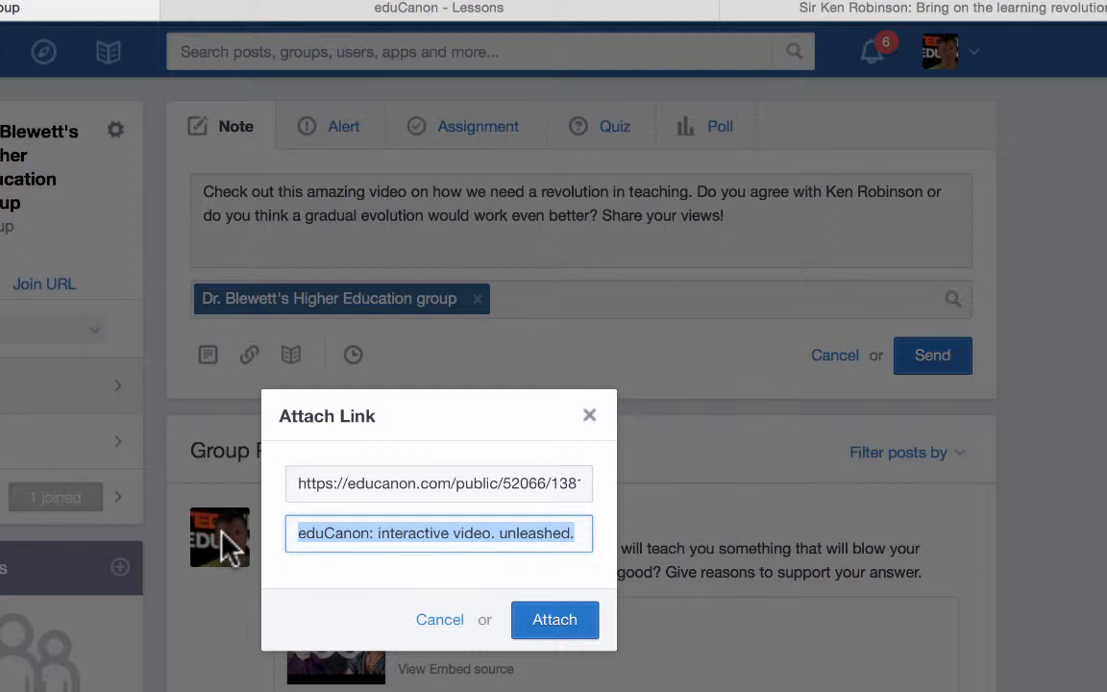
text(An Edu)
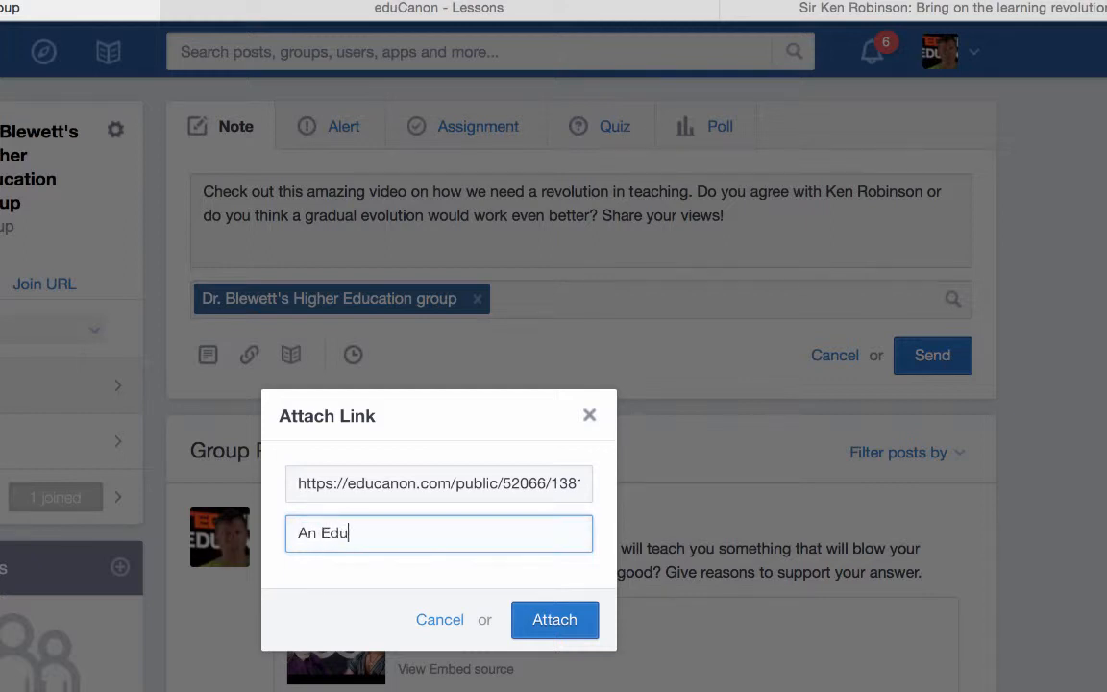
text(cation Revo)
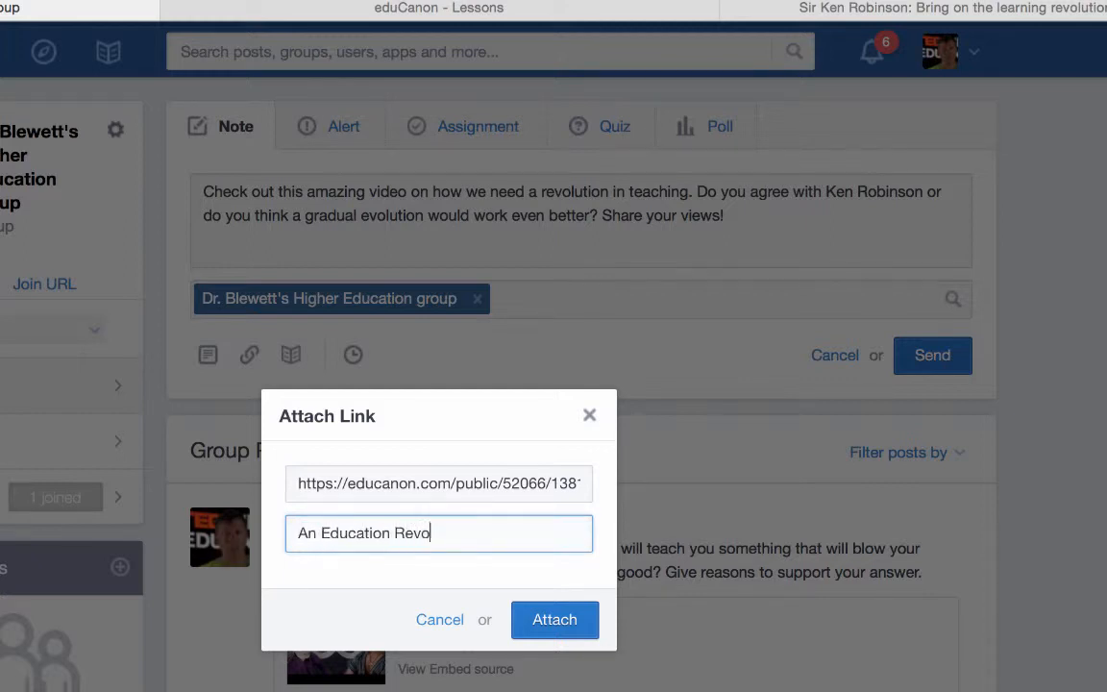
text(lution)
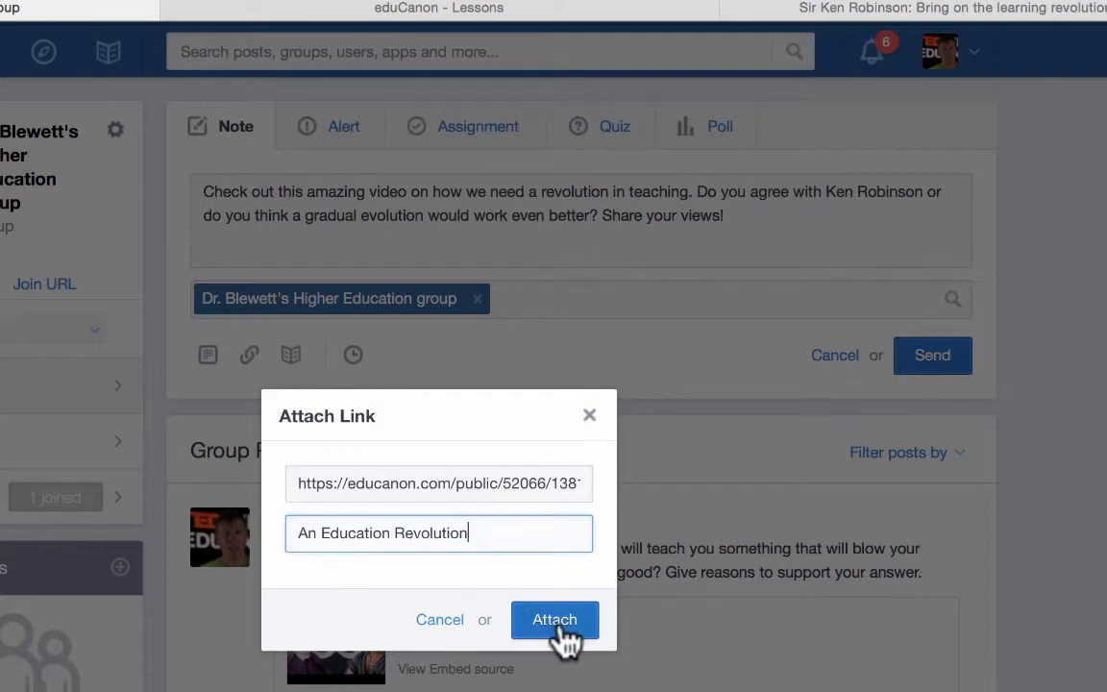
click(565, 631)
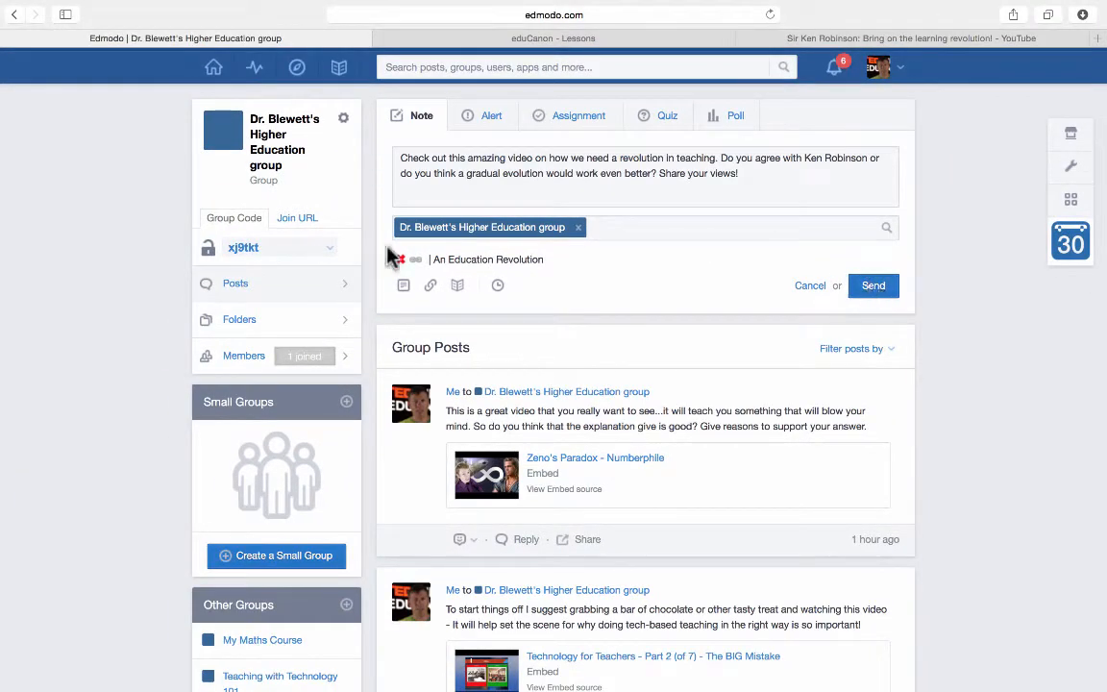
- Send the note to the Higher Education group and open its "An Education Revolution" link
click(872, 288)
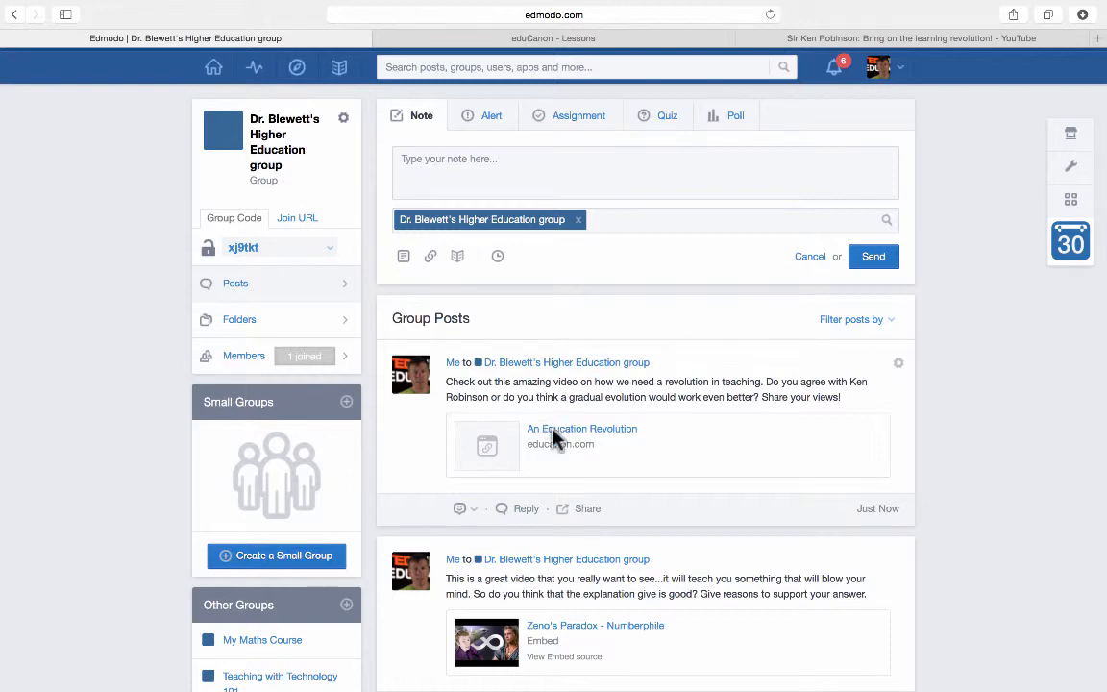
click(588, 441)
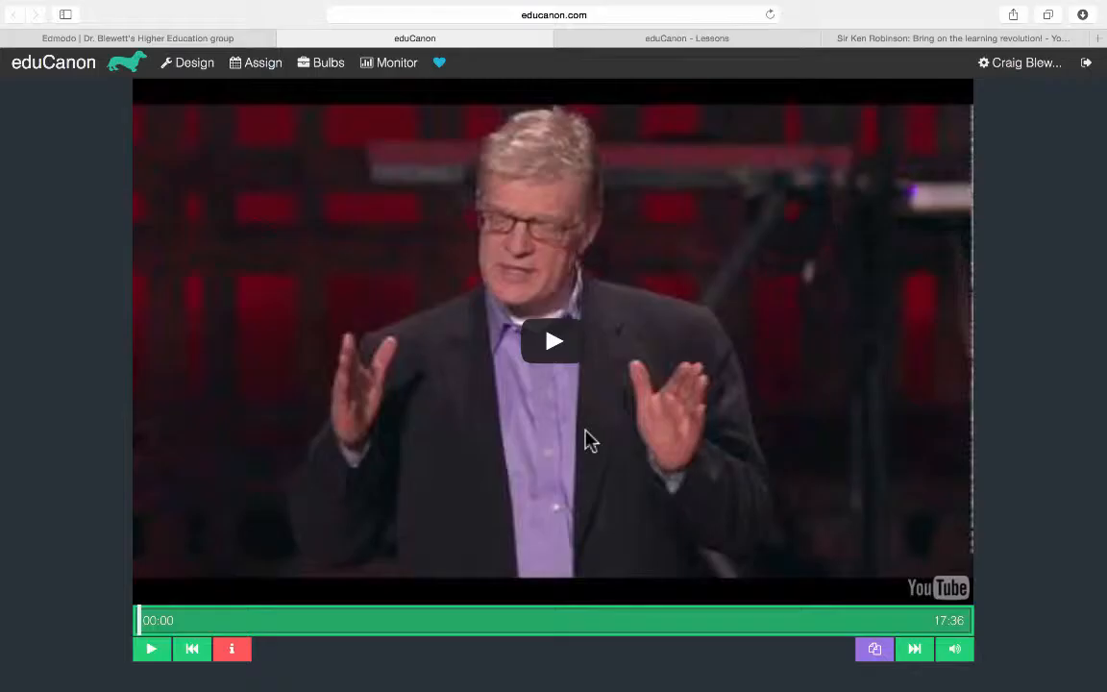